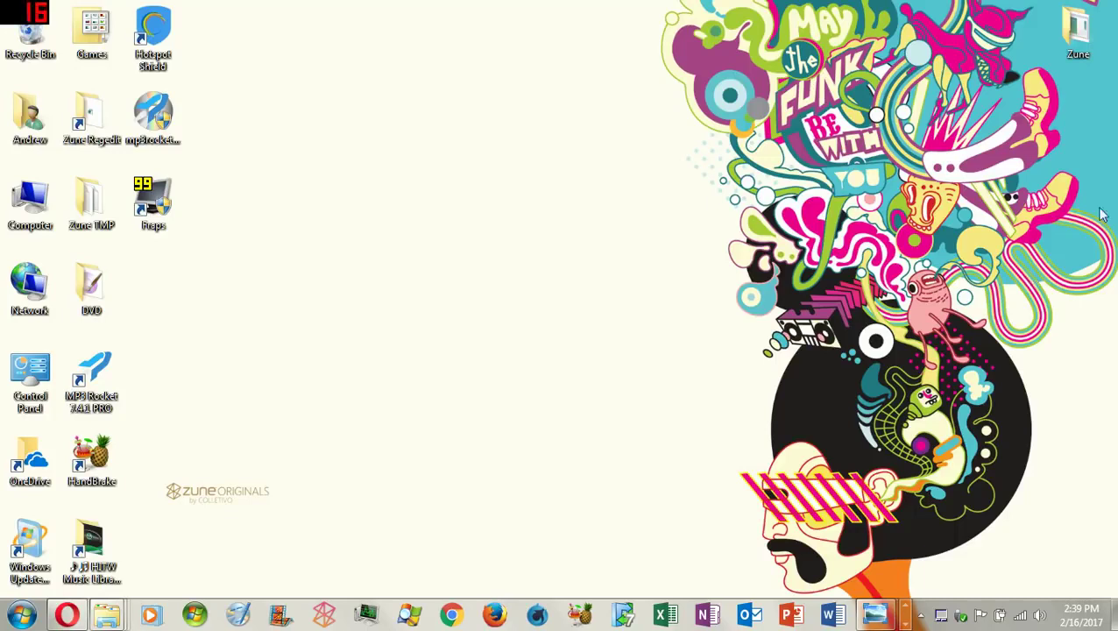
double_click(1076, 51)
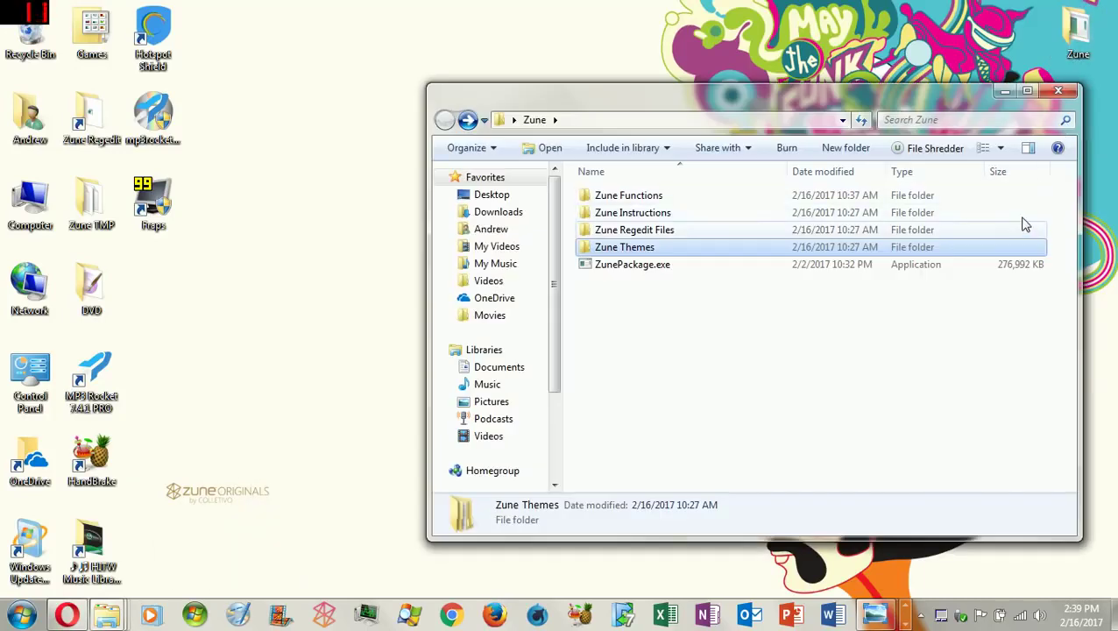
click(890, 198)
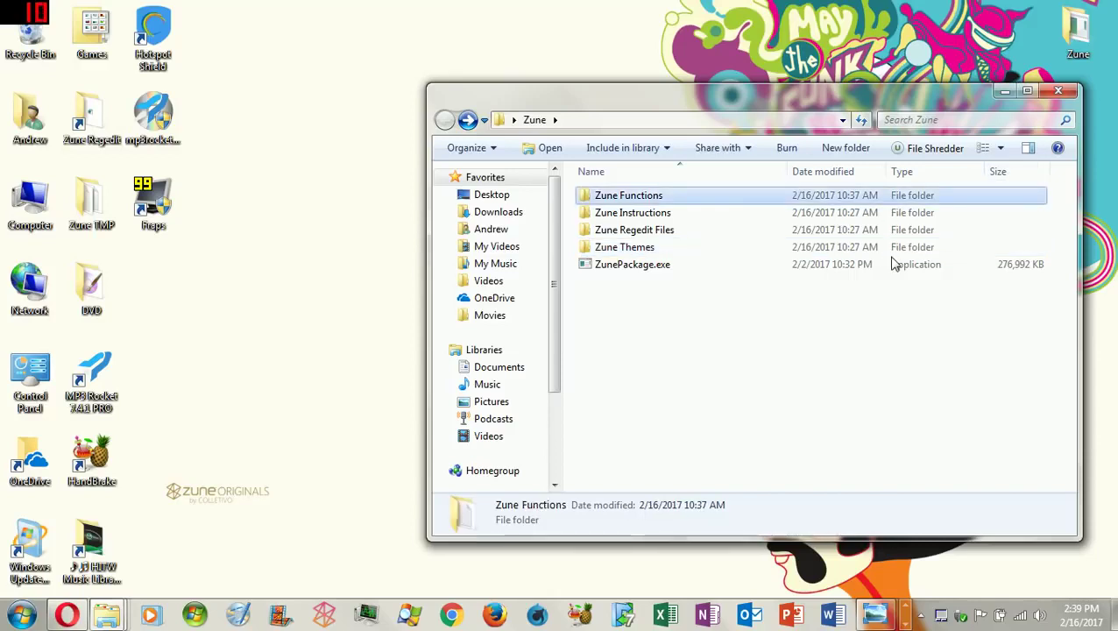
click(844, 217)
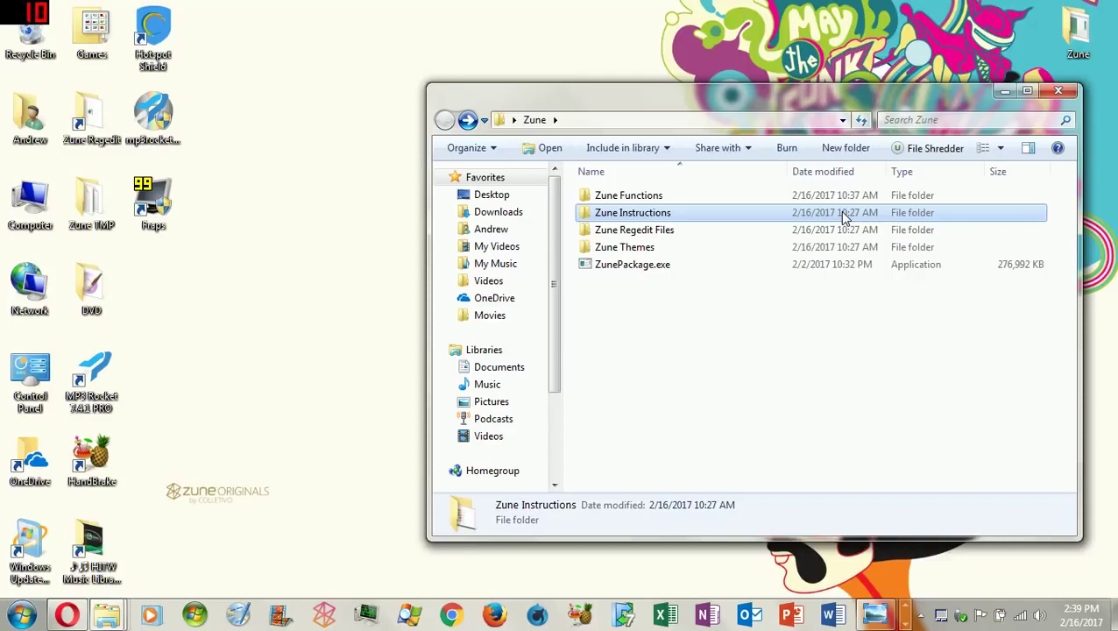
double_click(844, 215)
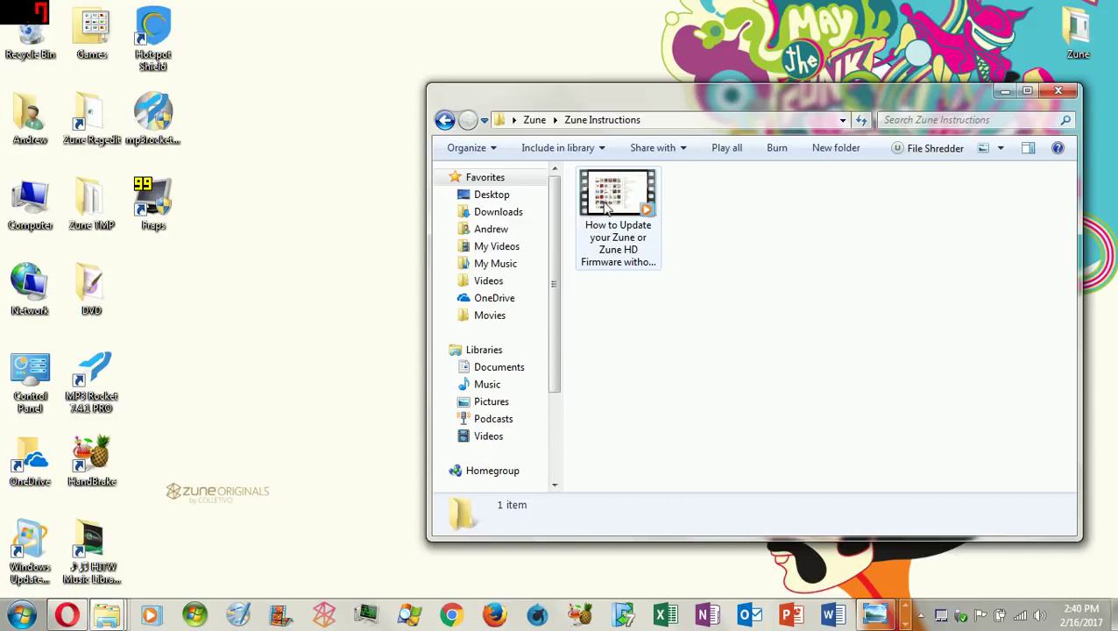
click(455, 121)
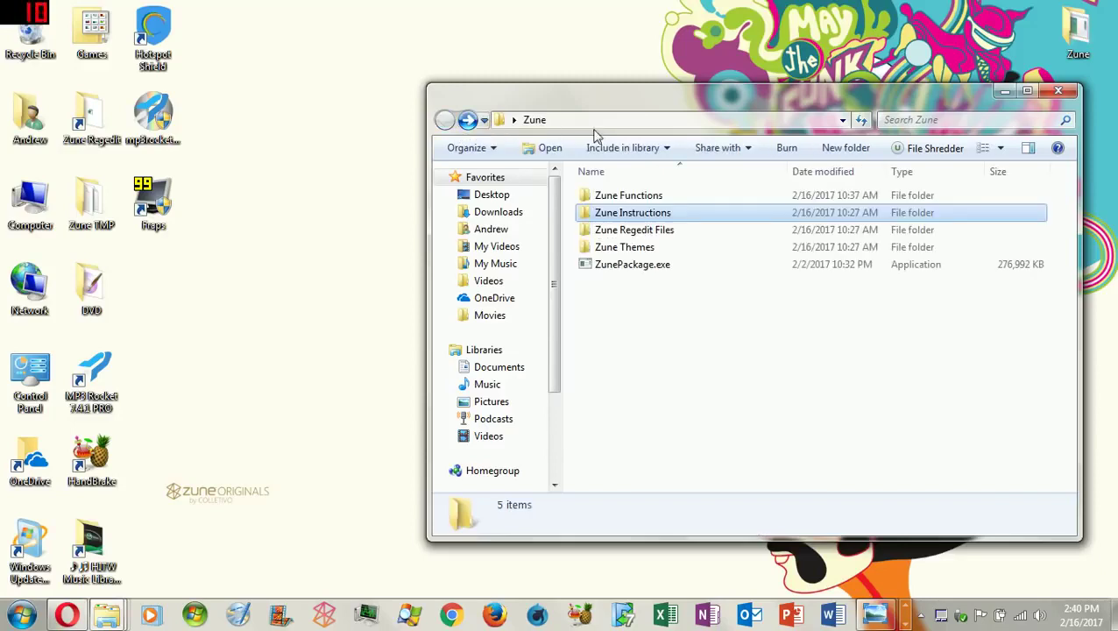
click(746, 233)
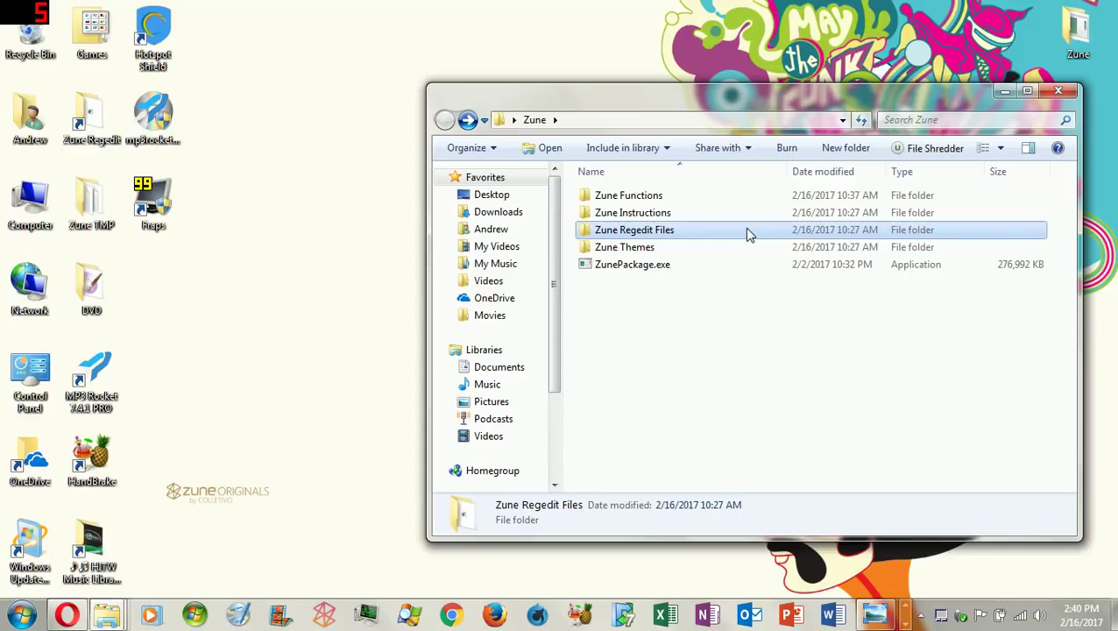
double_click(748, 234)
click(702, 198)
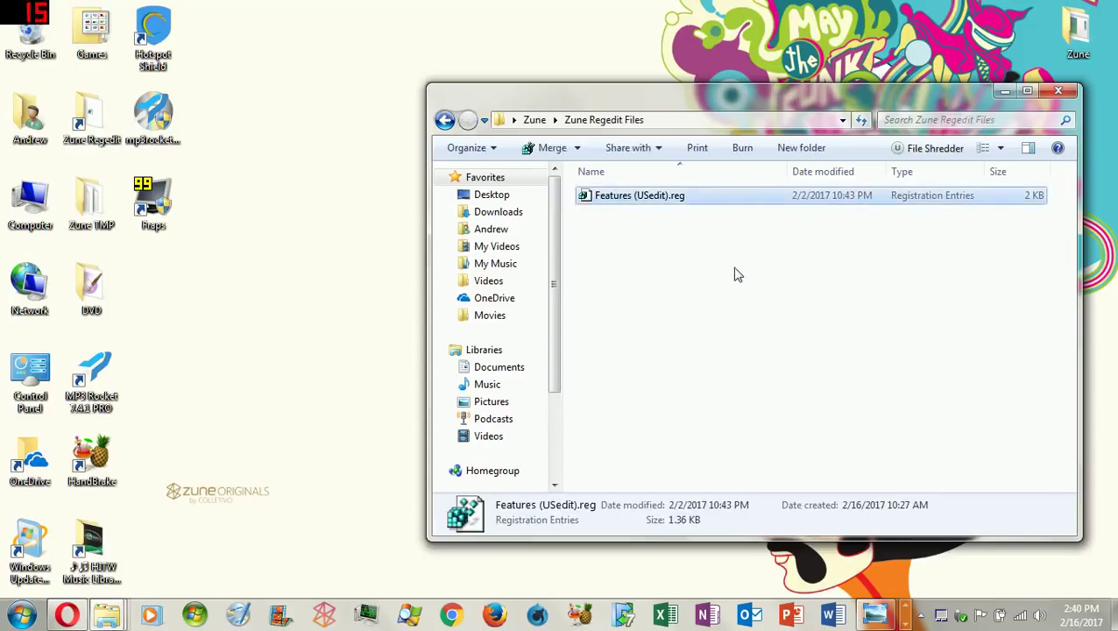
click(444, 119)
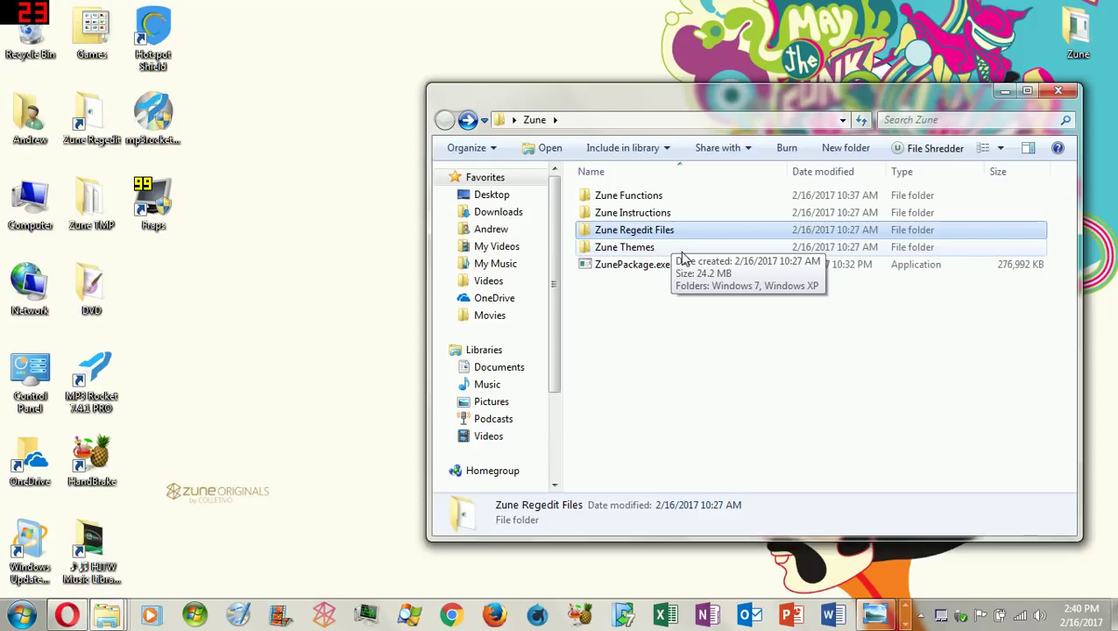
click(679, 249)
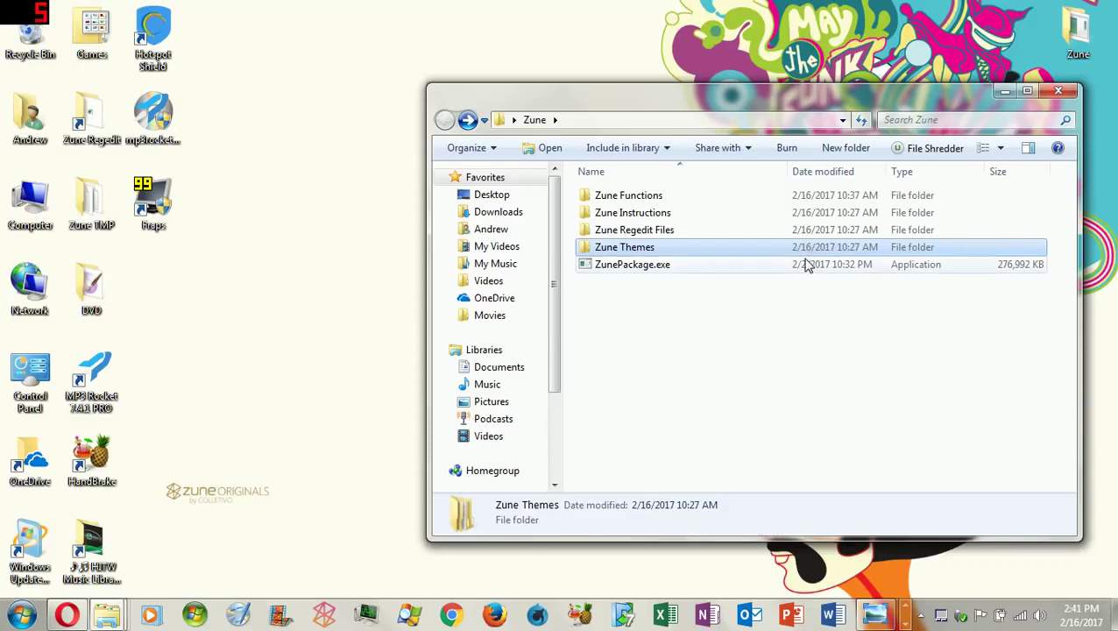
click(806, 261)
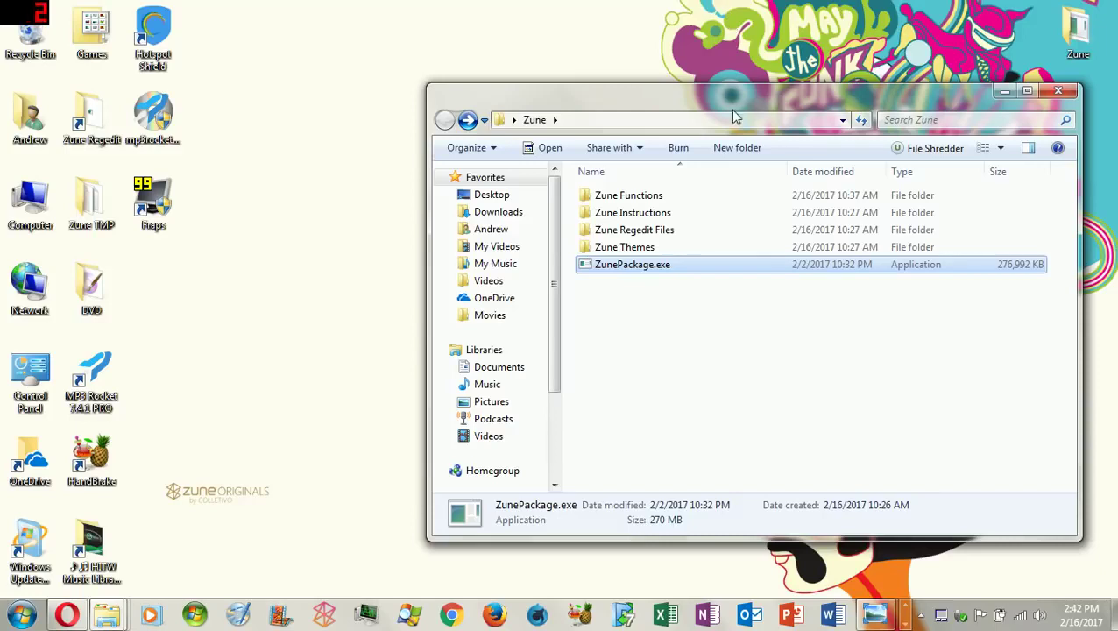
Browse into Zune Functions > Zune Firmware > Part 1 - Abyss Web Server to check its contents
double_click(691, 198)
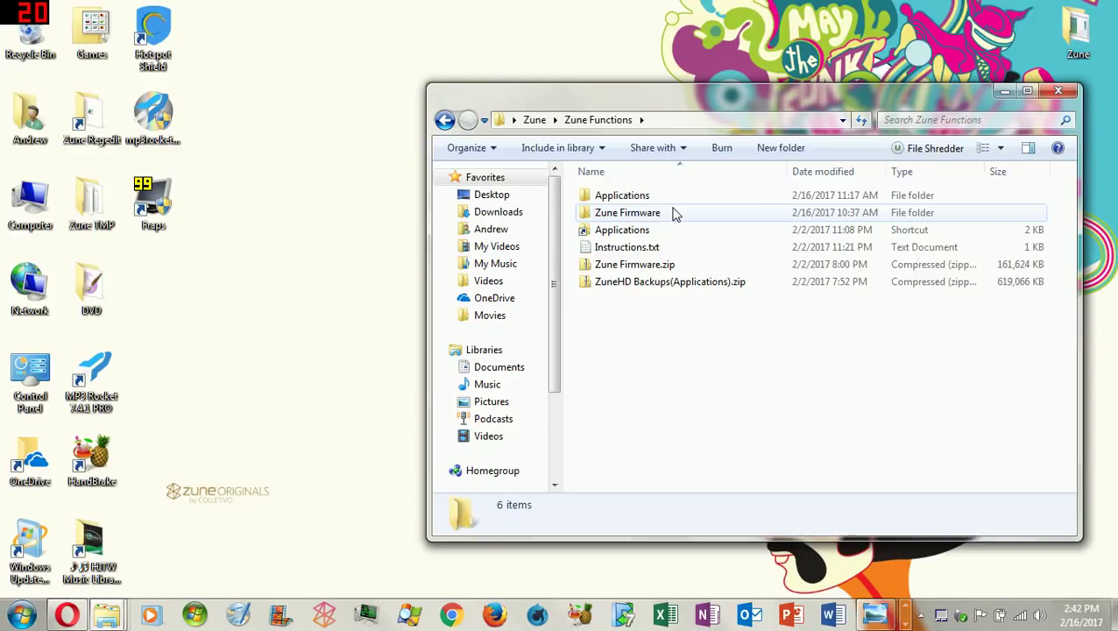
double_click(640, 217)
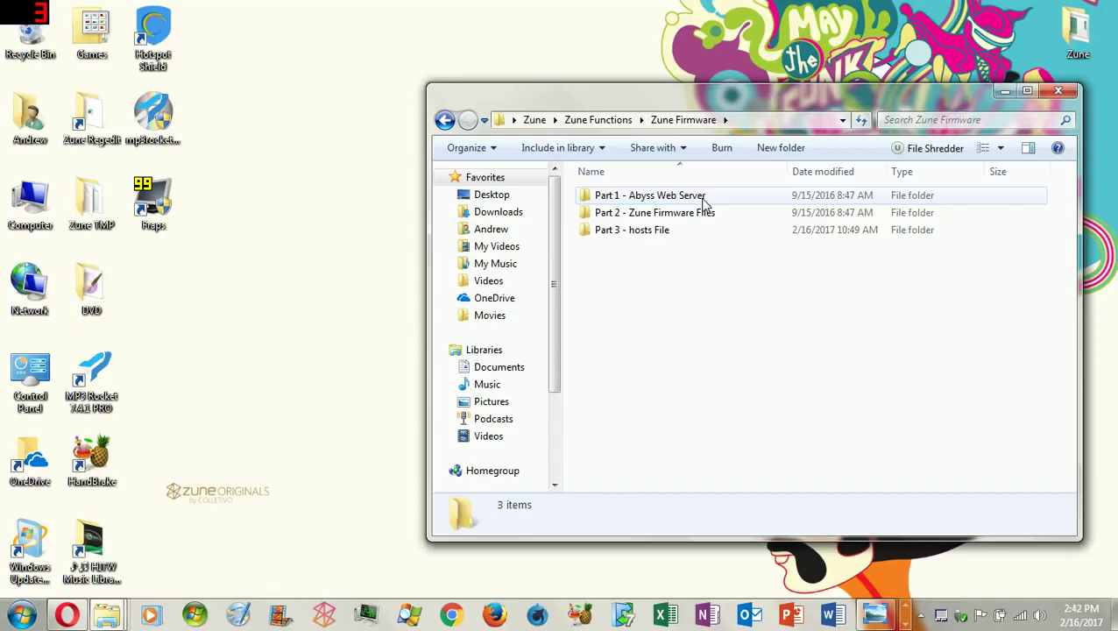
double_click(704, 201)
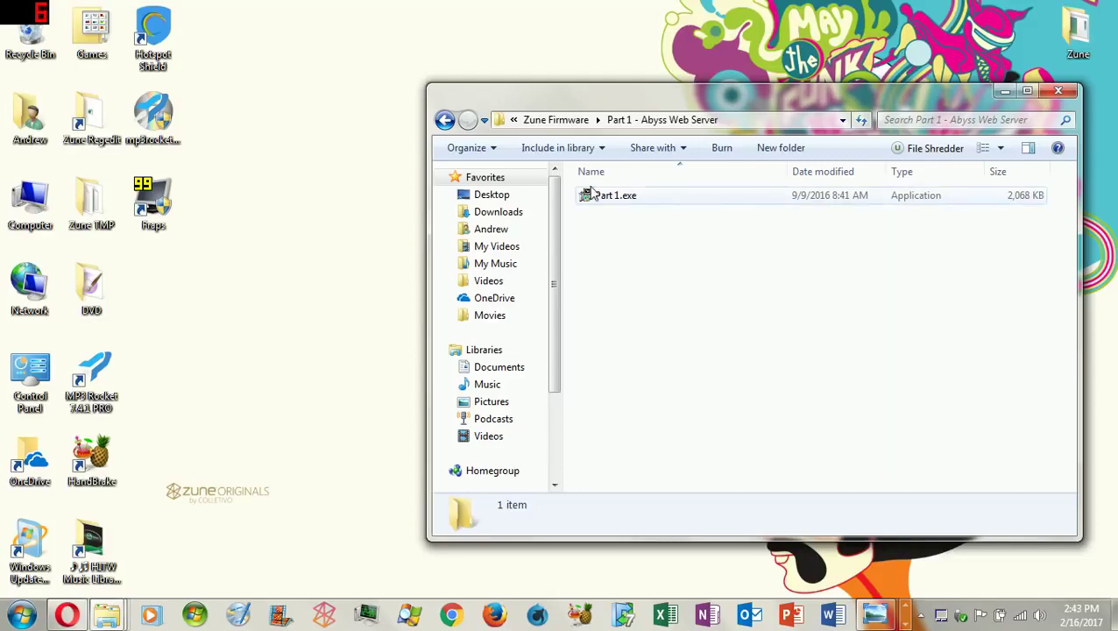
Go back, switch to Local Disk (C:), and select the Abyss Web Server folder
click(446, 121)
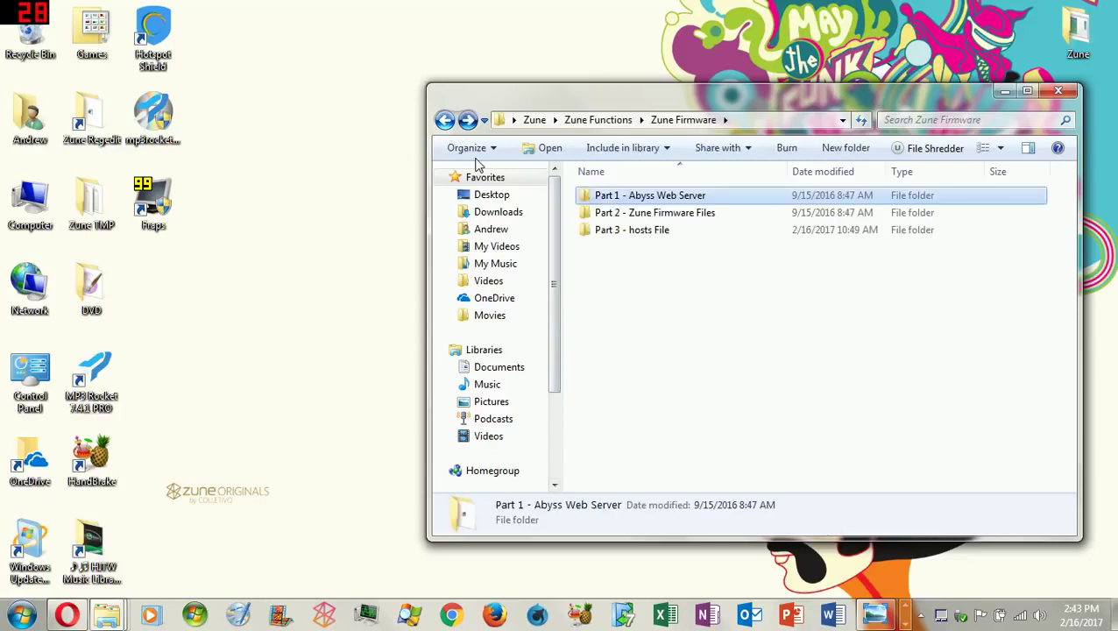
drag(550, 348, 559, 437)
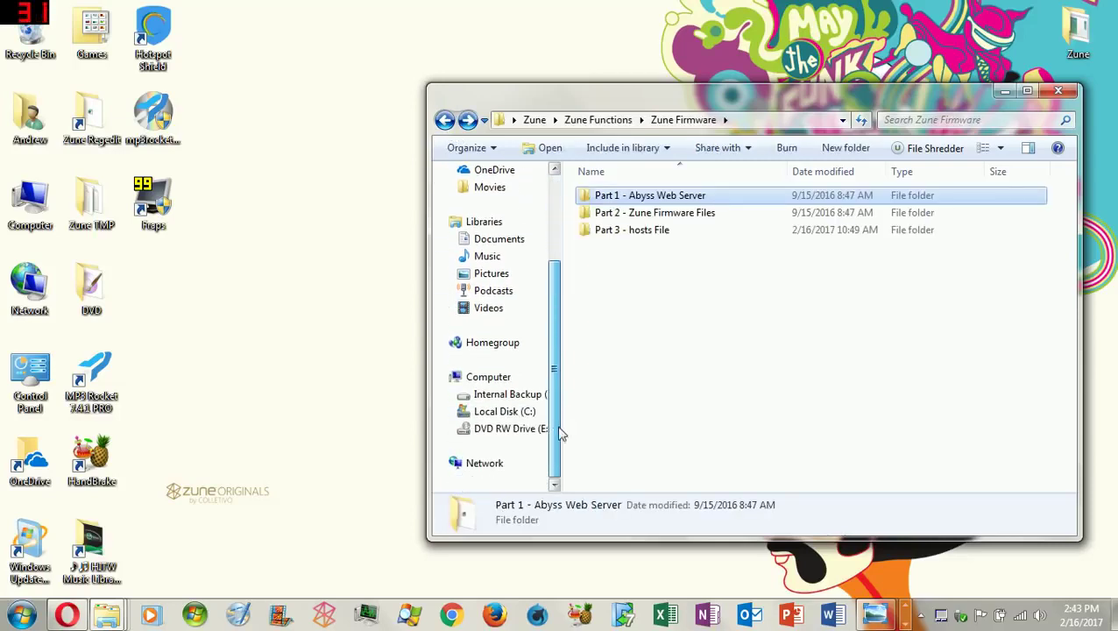
click(505, 412)
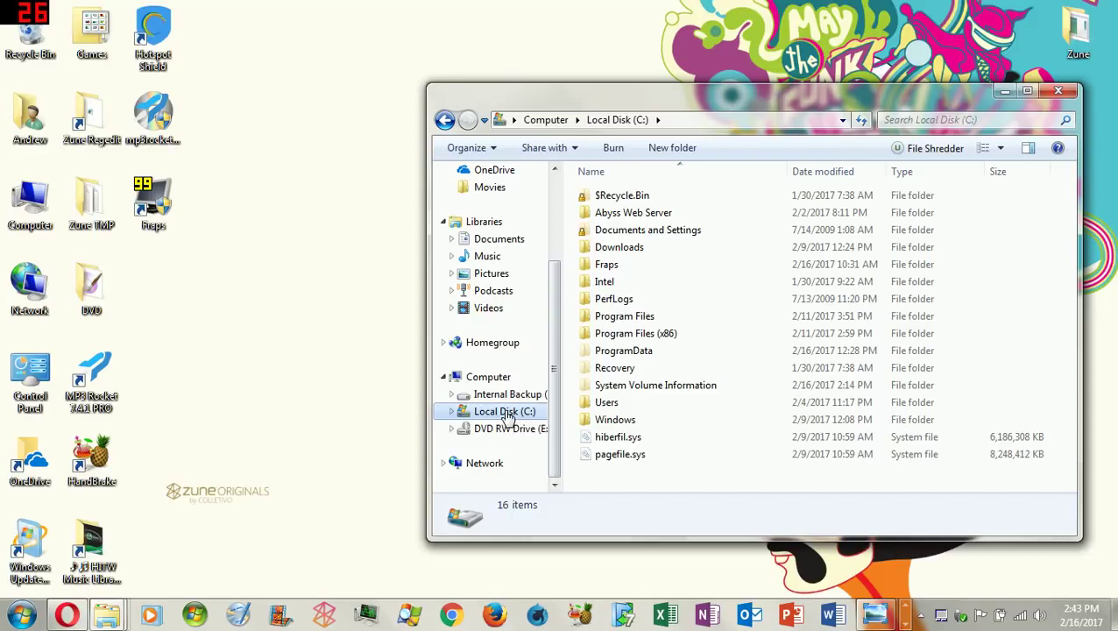
click(598, 216)
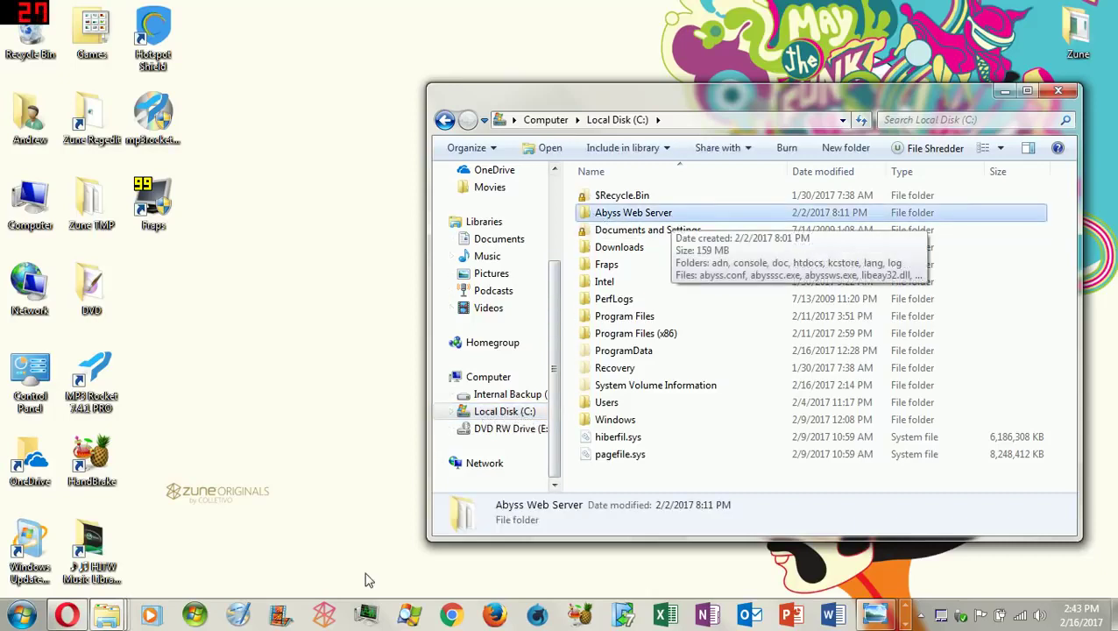
Check the Index of / page at 127.0.0.1 in Opera, then minimize Opera
click(66, 615)
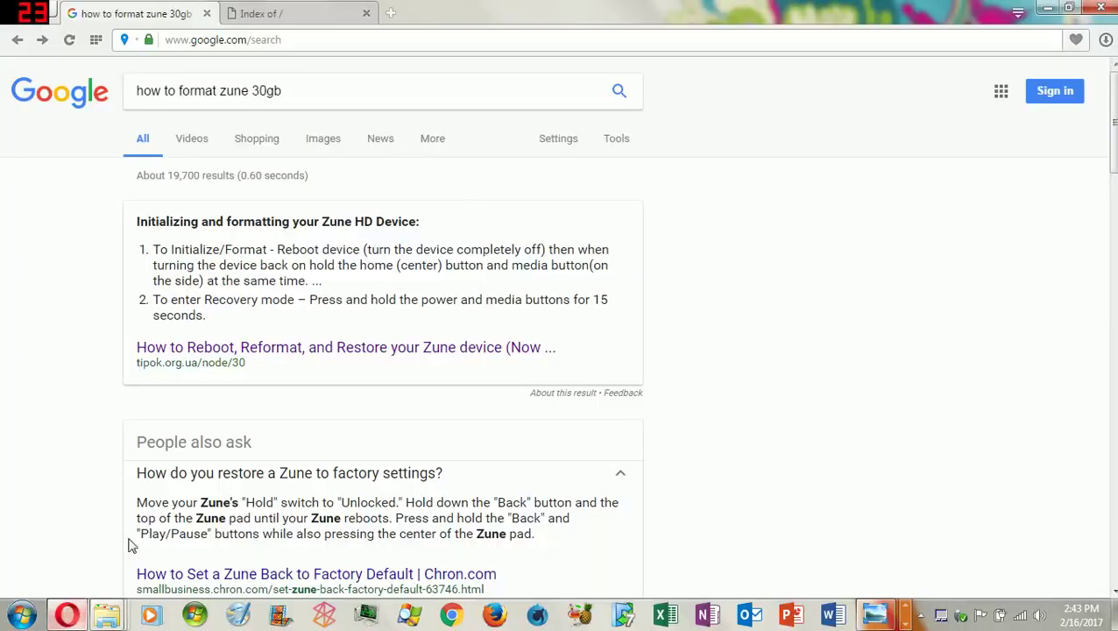
click(254, 13)
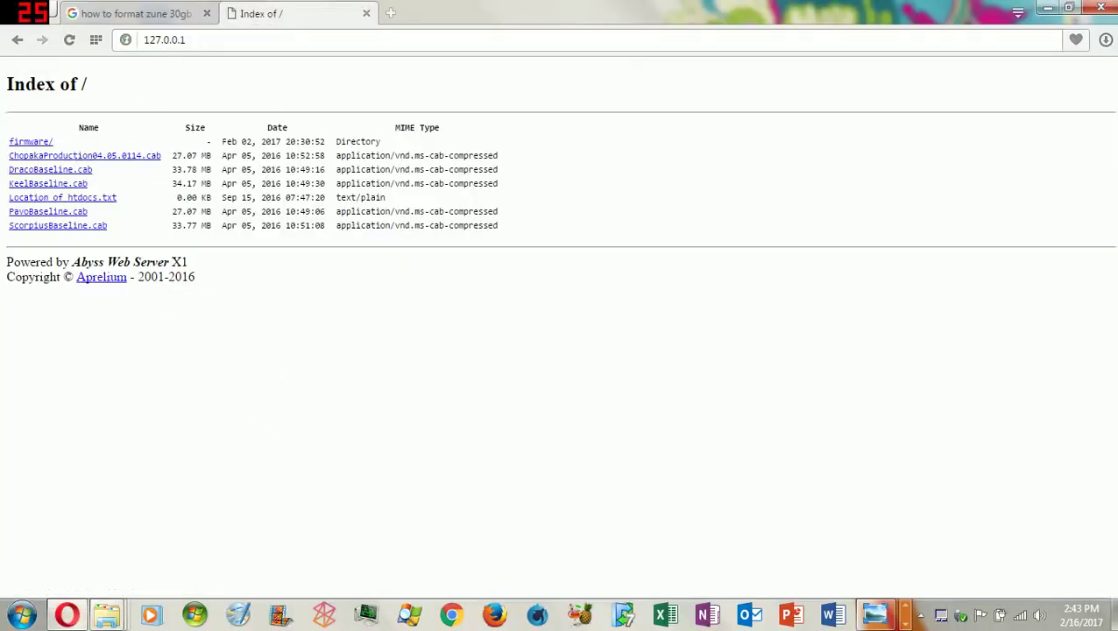
click(182, 39)
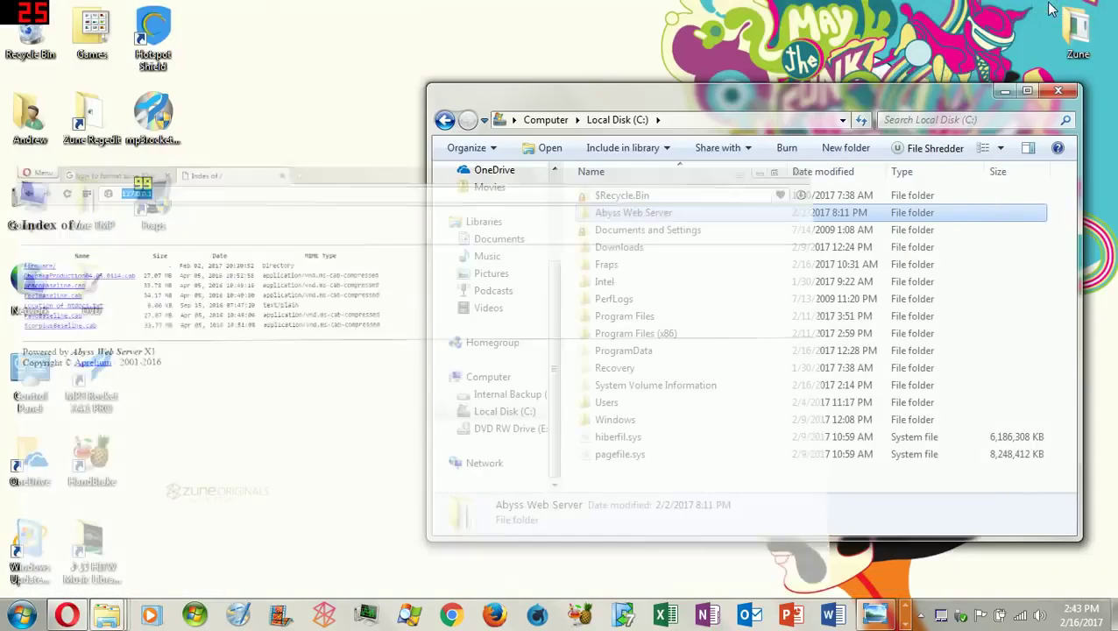
click(1047, 9)
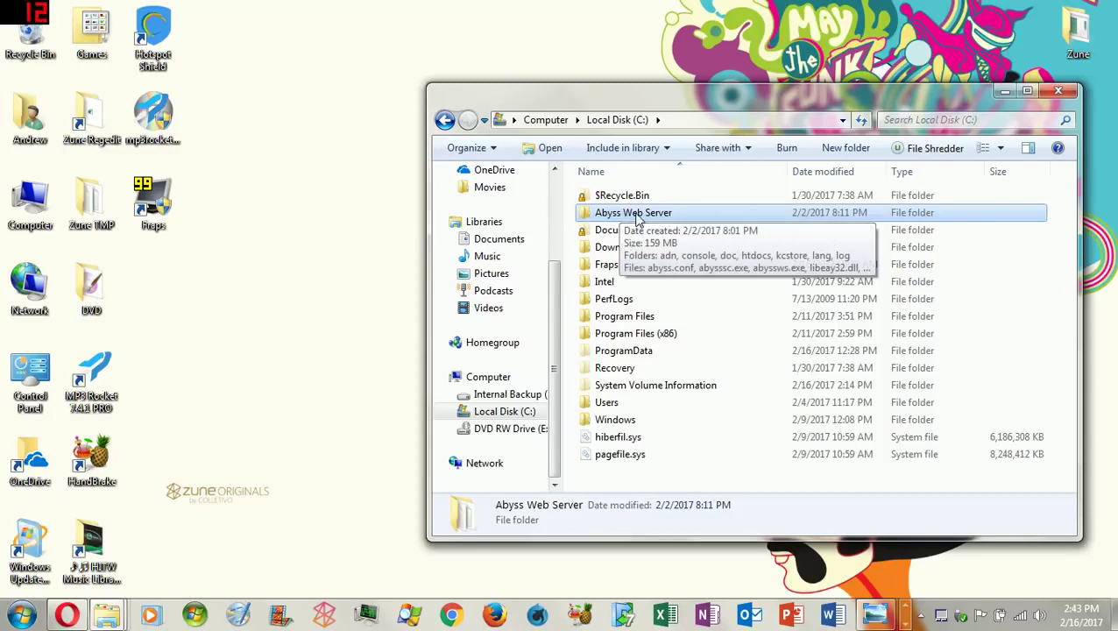
Open Abyss Web Server's htdocs folder, move that window left, and open the desktop Zune folder
double_click(638, 219)
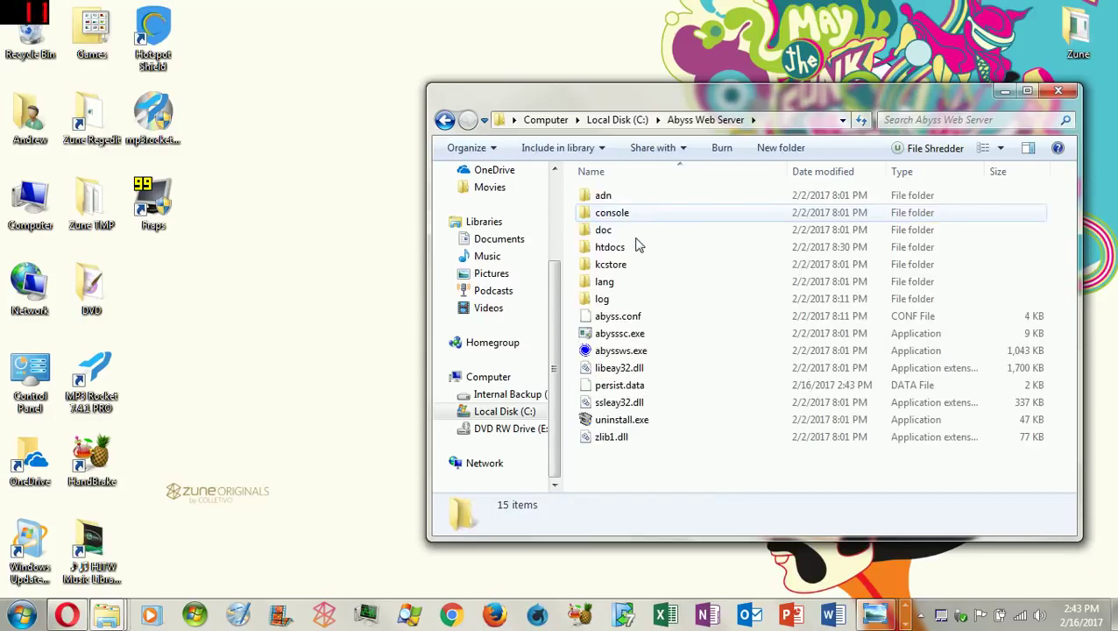
click(640, 250)
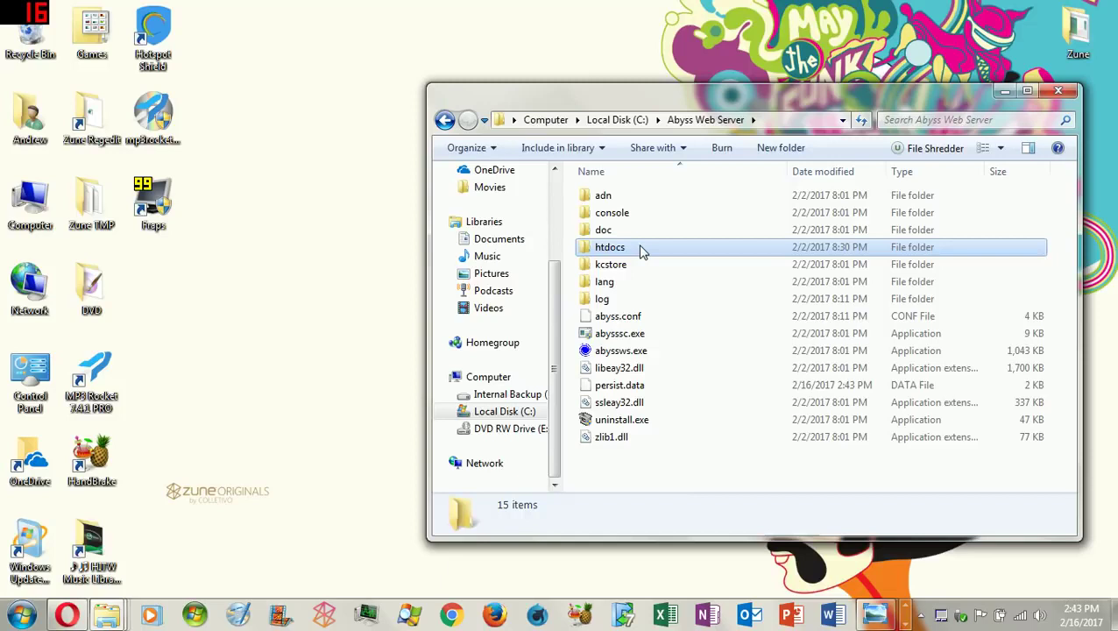
double_click(640, 250)
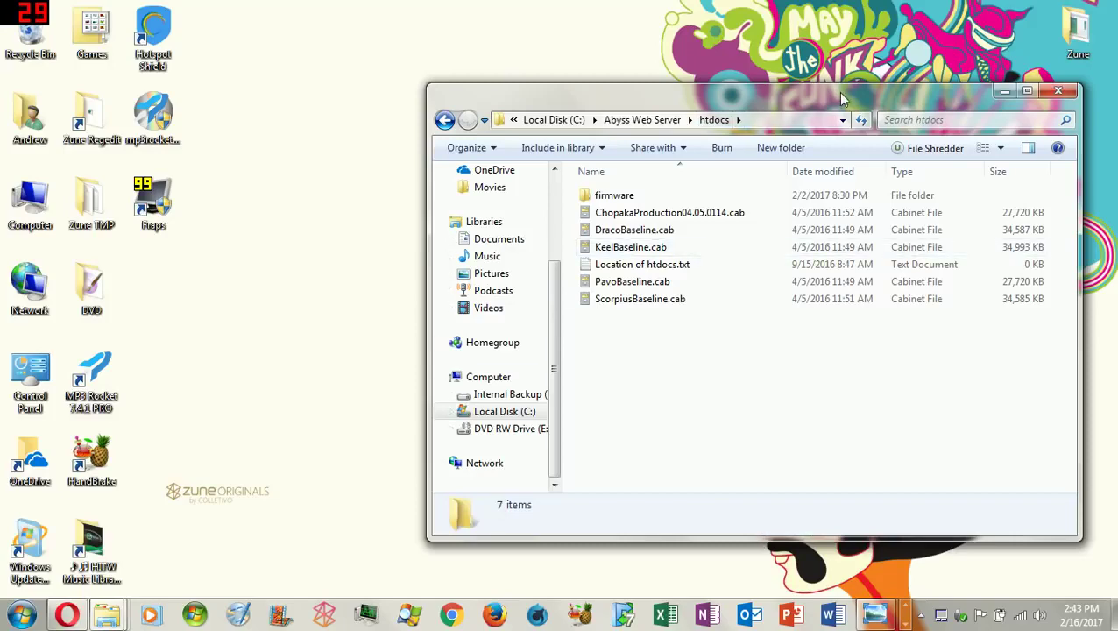
drag(840, 98, 497, 82)
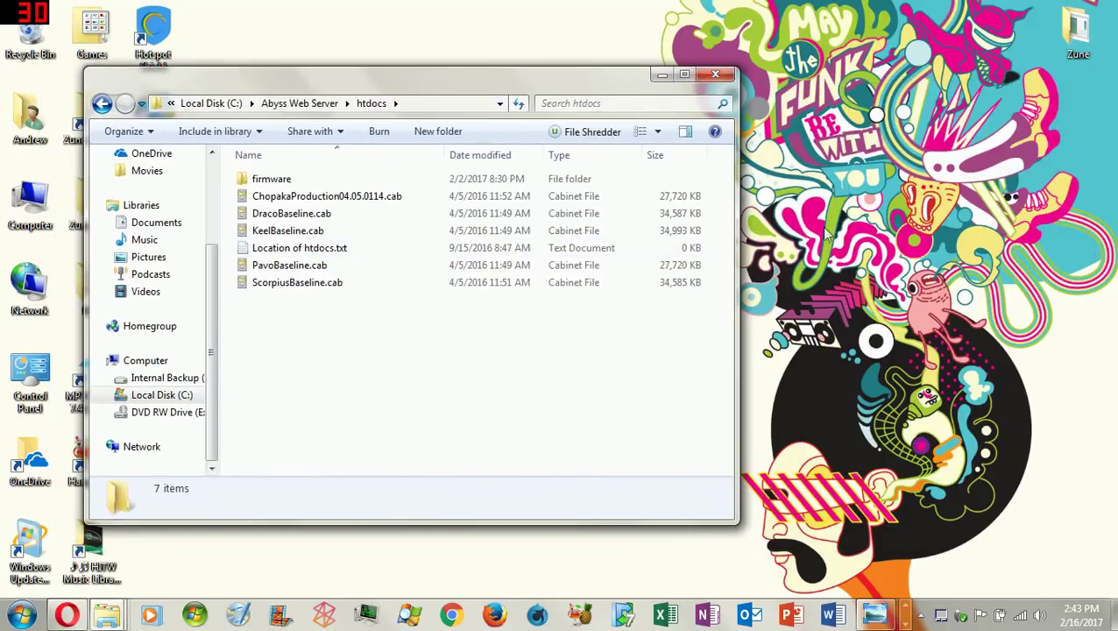
double_click(1079, 29)
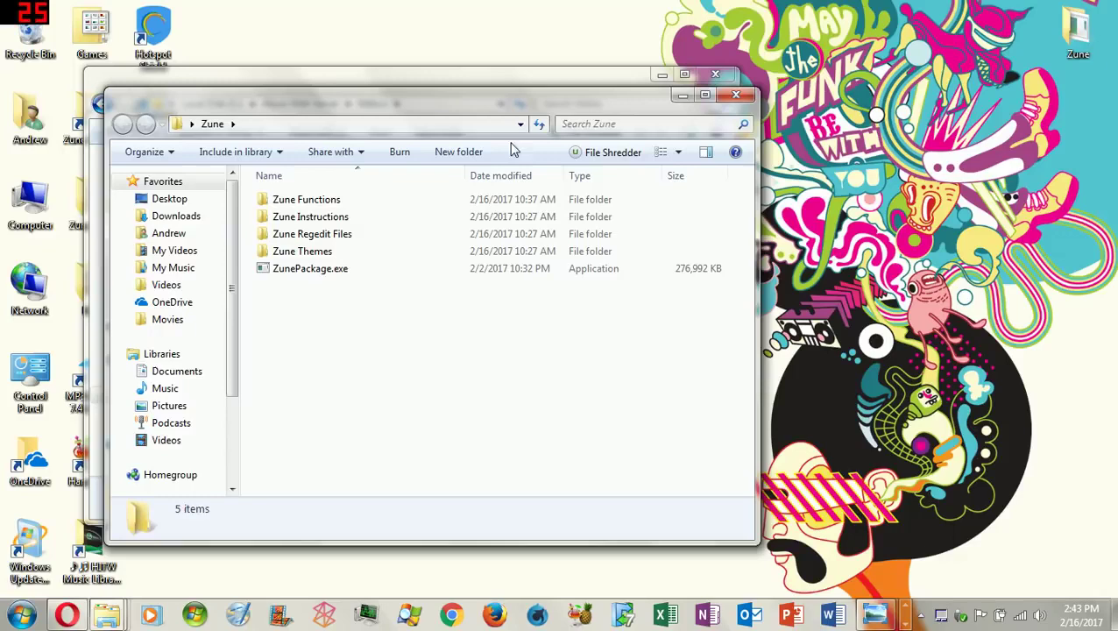
Copy all seven files from Zune Functions > Zune Firmware > Part 2 - Zune Firmware Files
drag(550, 105, 831, 76)
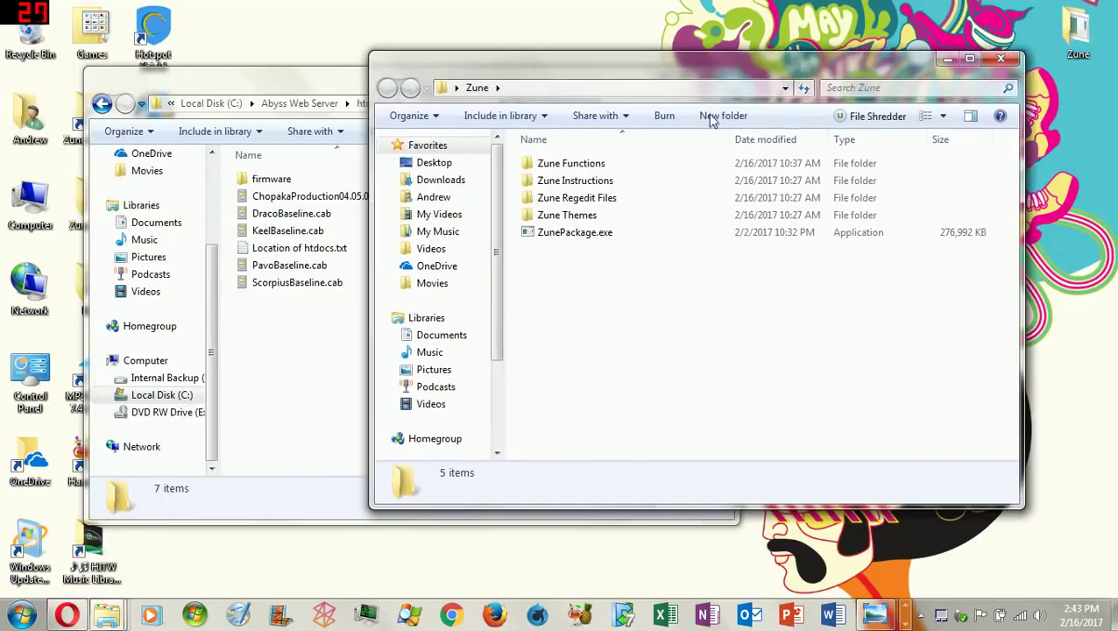
double_click(644, 163)
double_click(606, 181)
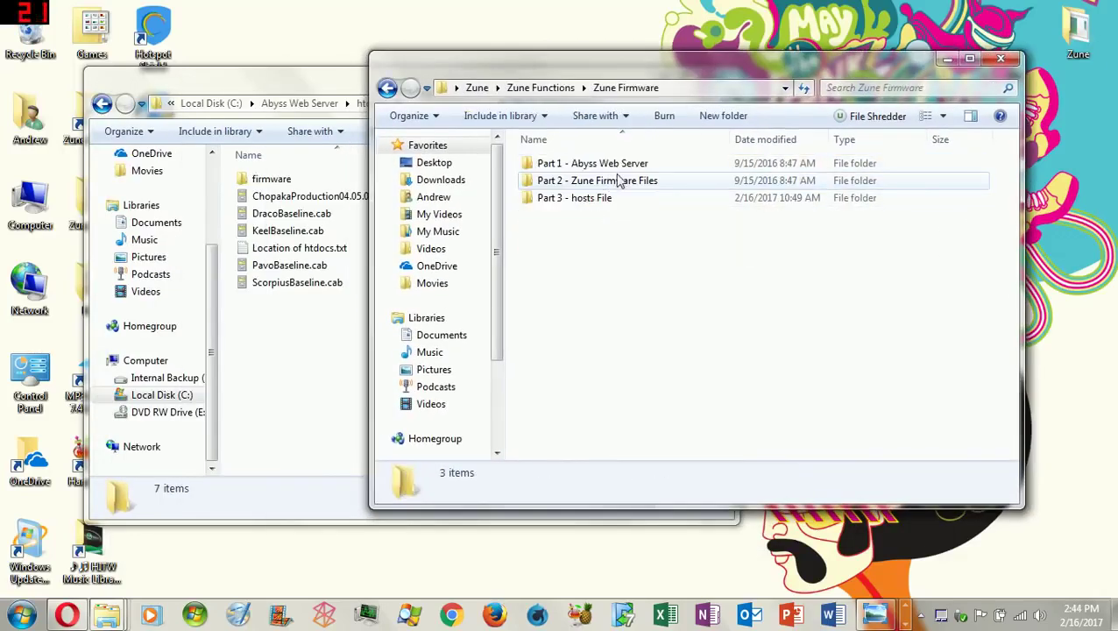
double_click(731, 180)
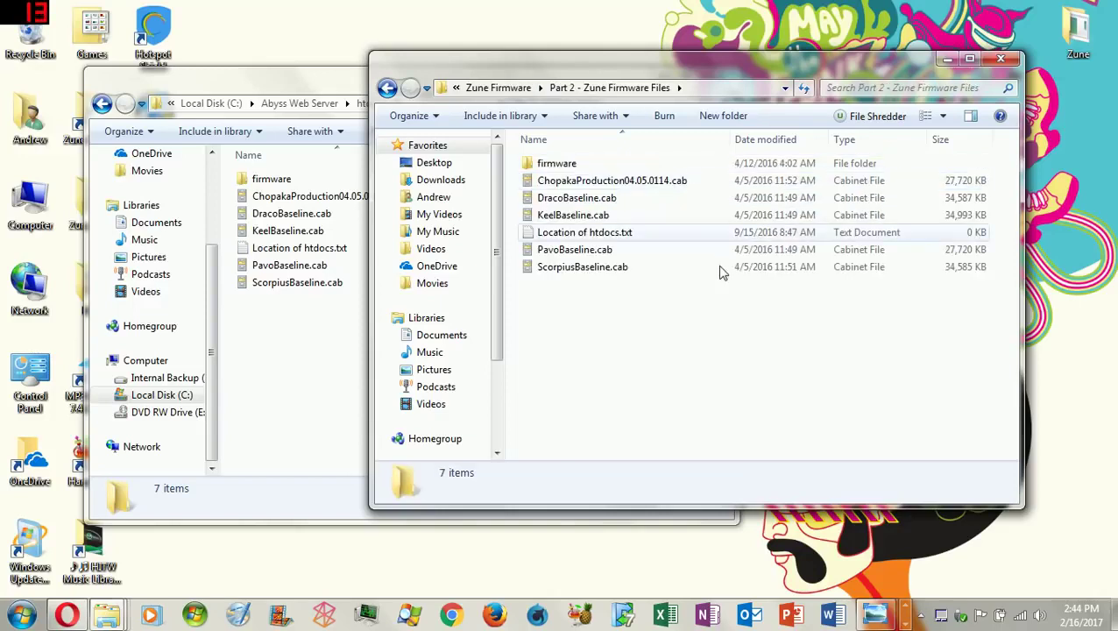
drag(703, 319, 626, 158)
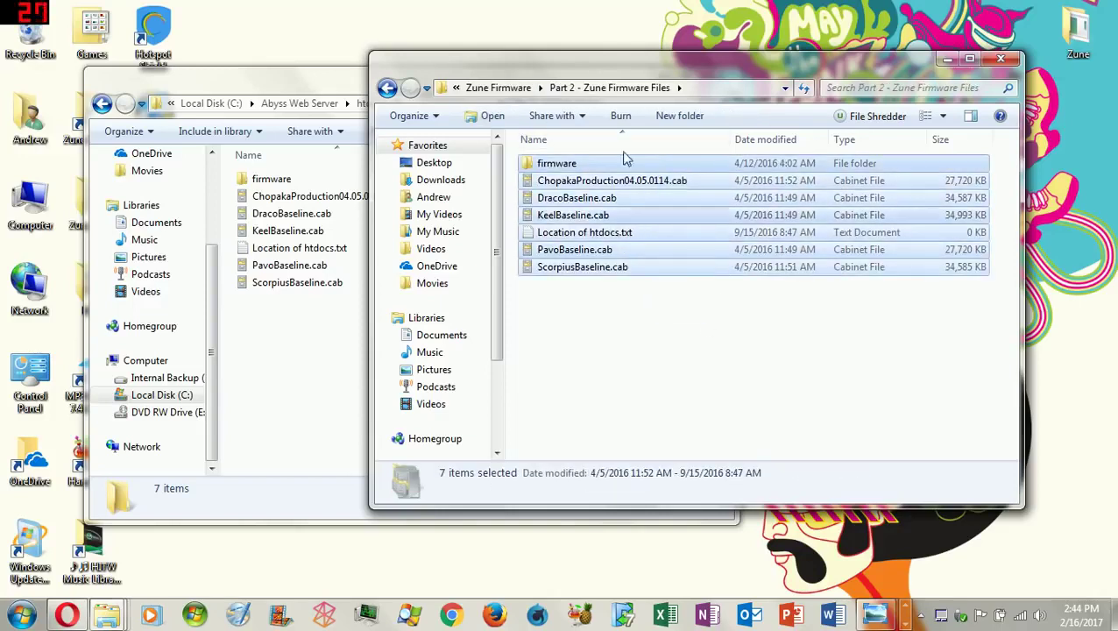
right_click(619, 217)
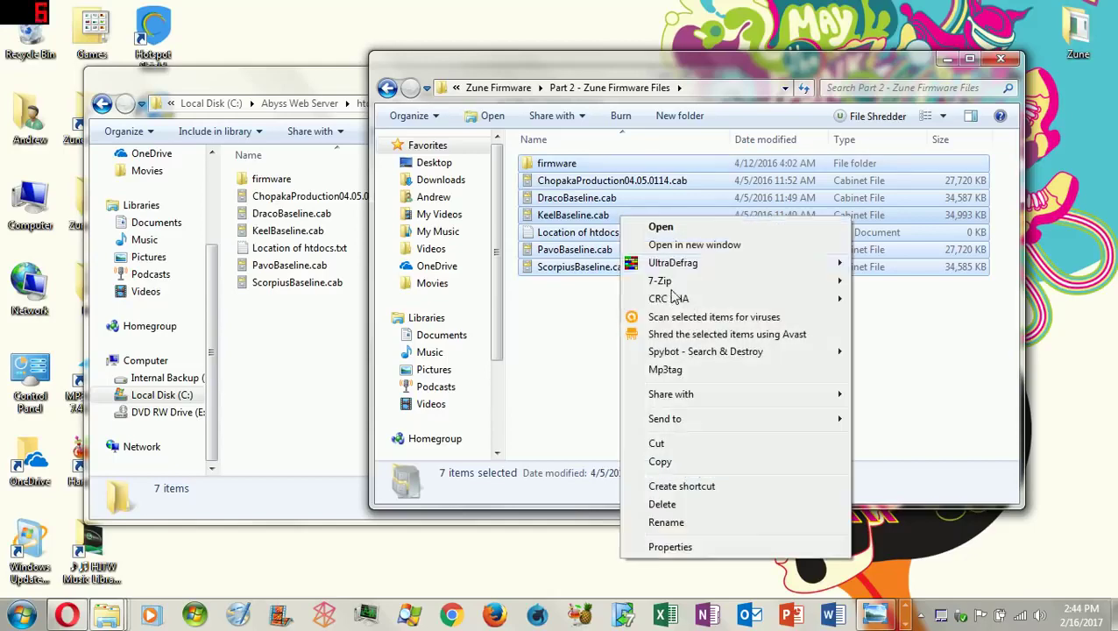
click(702, 459)
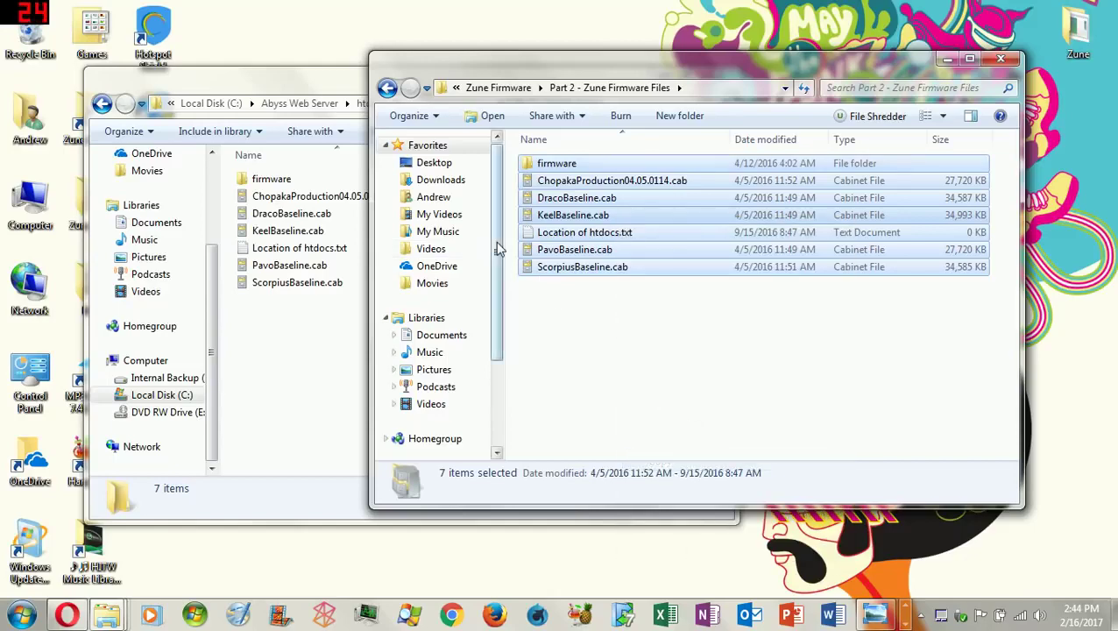
Navigate this window to Local Disk (C:) > Abyss Web Server > htdocs
drag(496, 241, 495, 325)
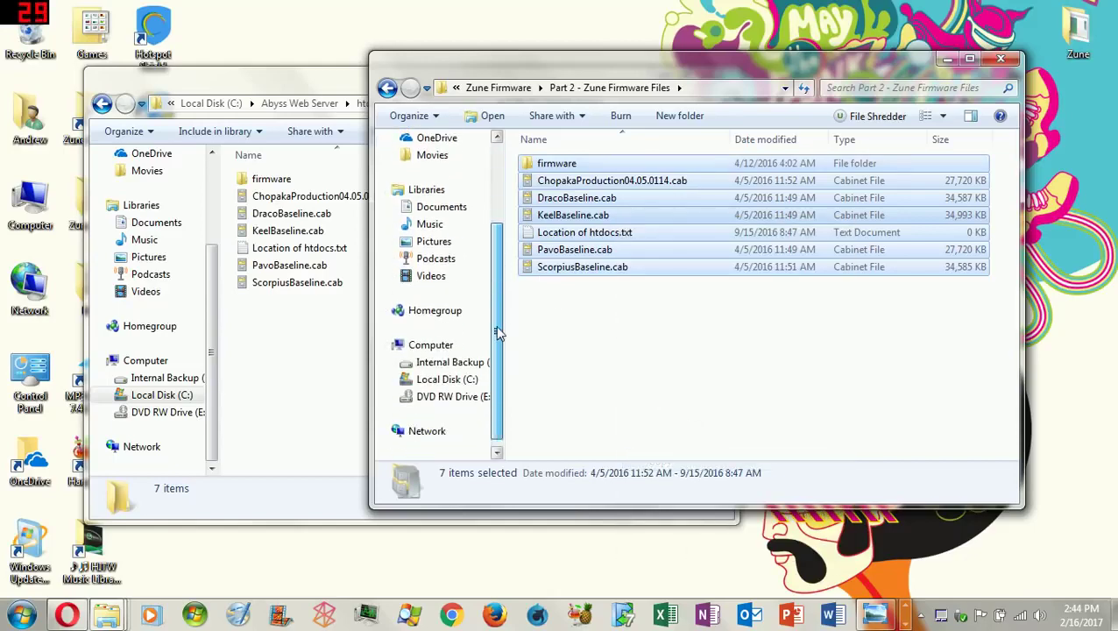
click(458, 384)
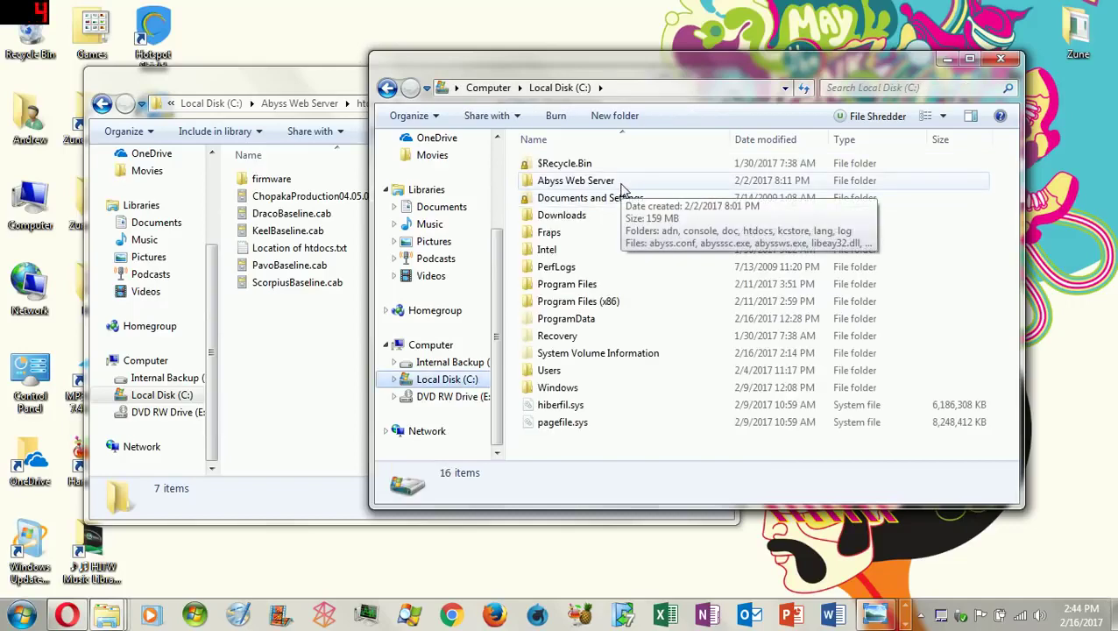
double_click(624, 184)
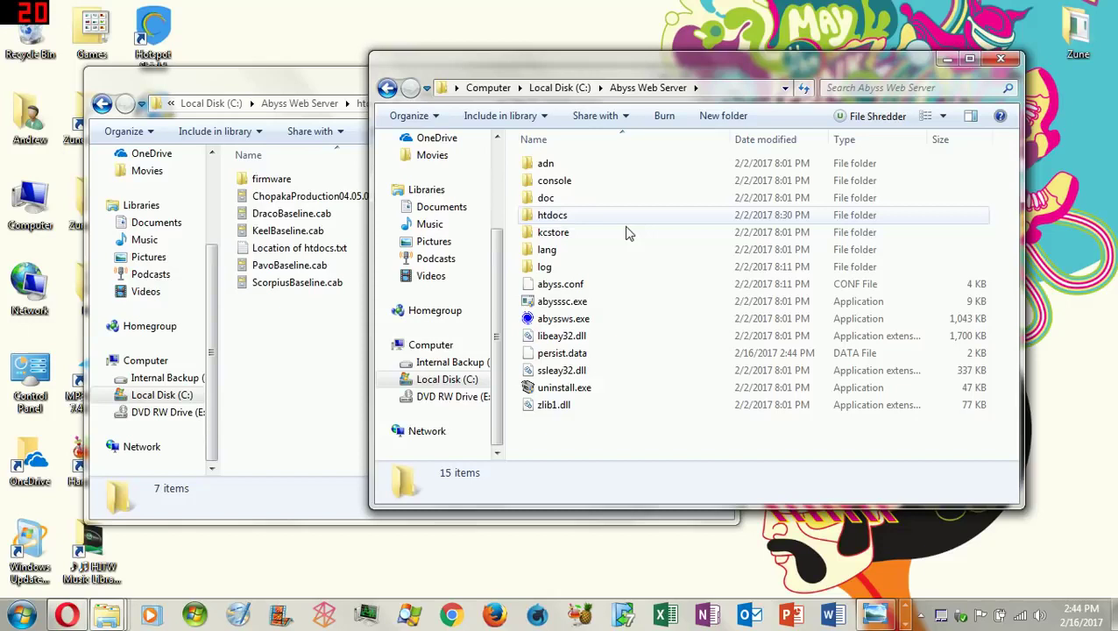
double_click(625, 219)
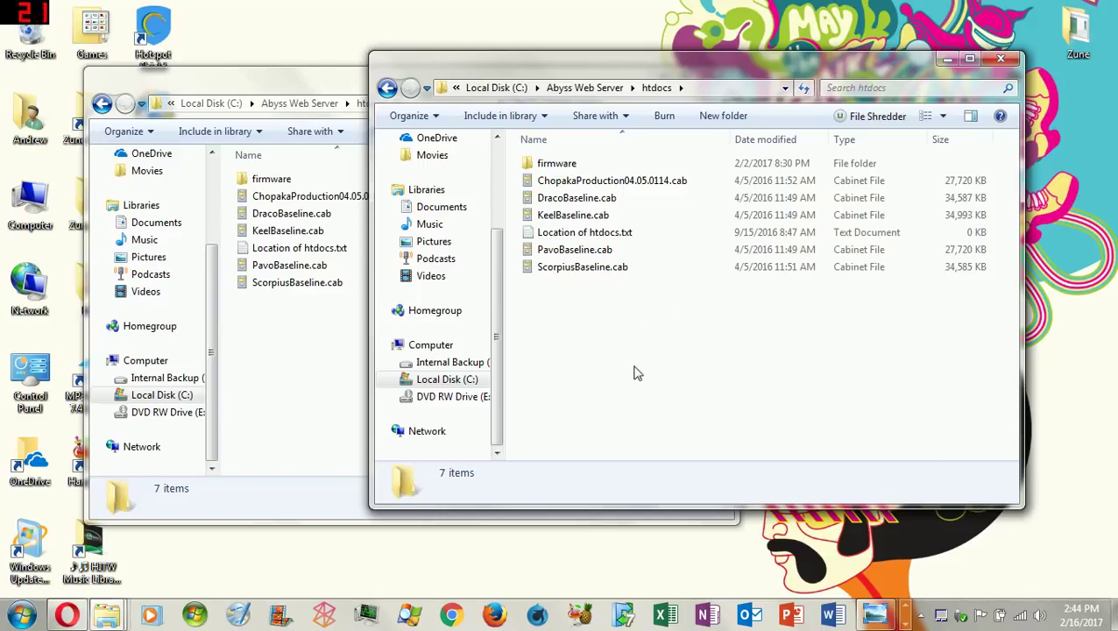
Bring up Opera's 127.0.0.1 Index of / page, then minimize all windows to the desktop
click(77, 614)
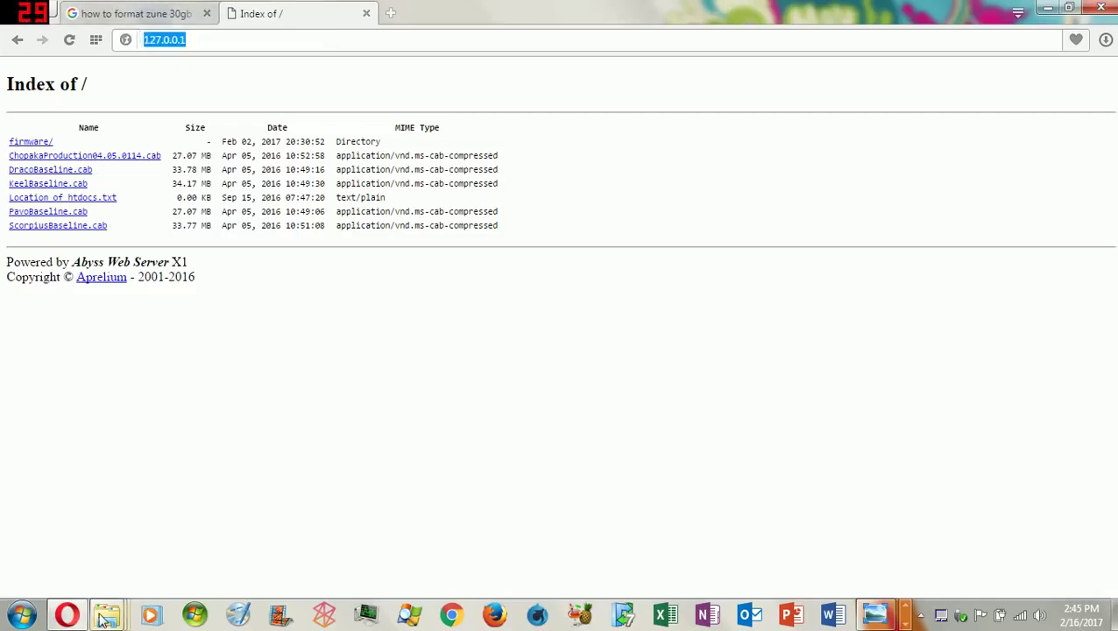
mouse_move(103, 619)
mouse_move(1047, 526)
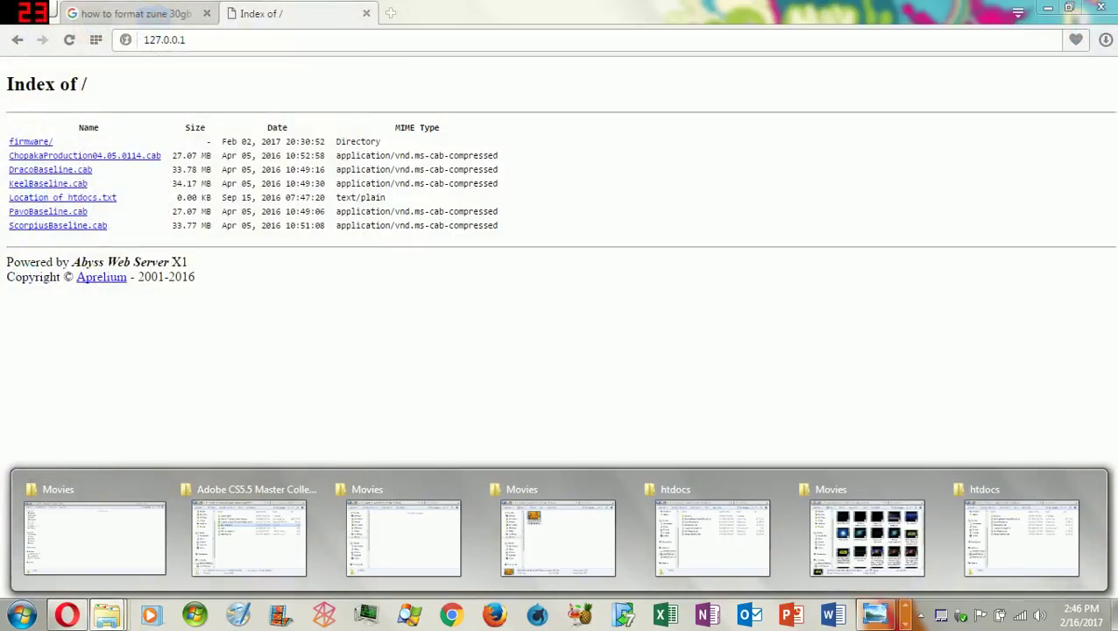
click(1114, 614)
From the desktop, open Zune > Zune Functions > Zune Firmware > Part 3 - hosts File
double_click(1078, 32)
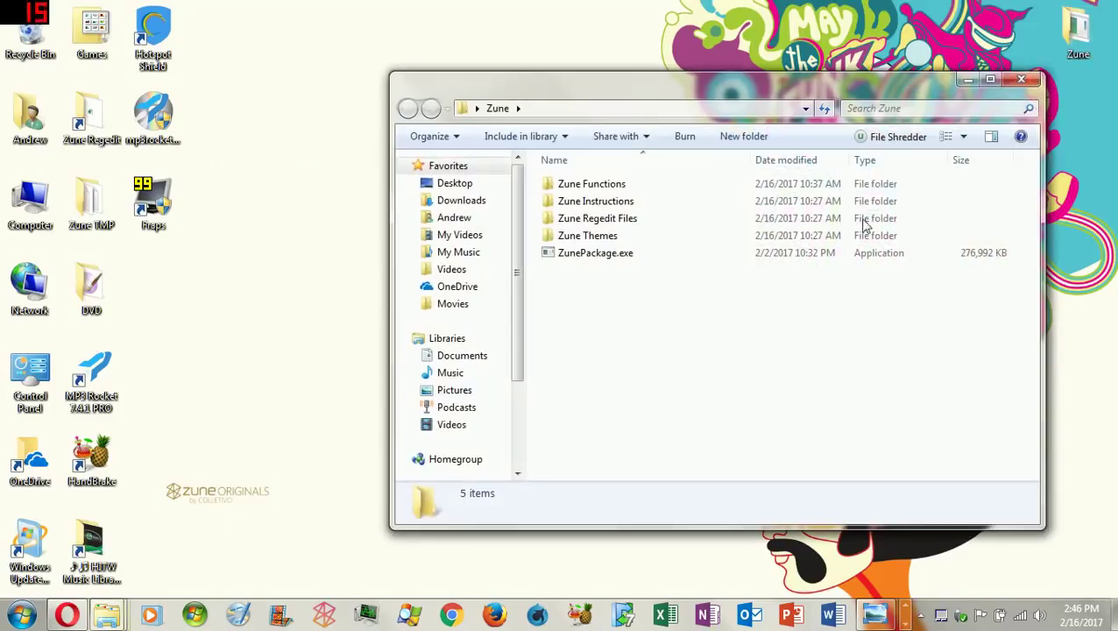
click(663, 191)
double_click(664, 189)
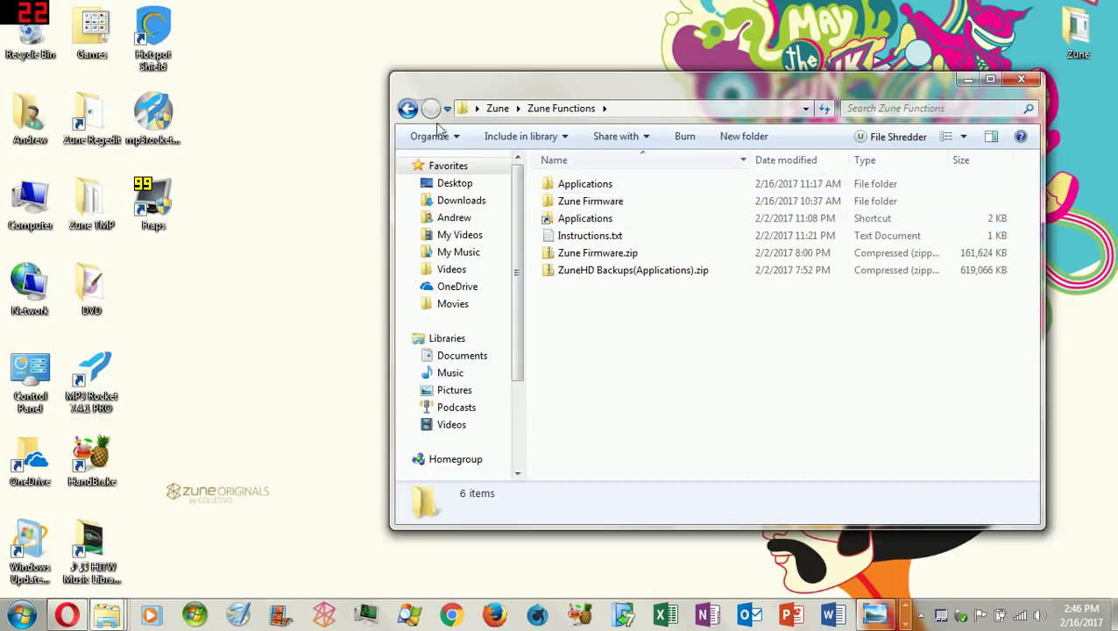
double_click(692, 204)
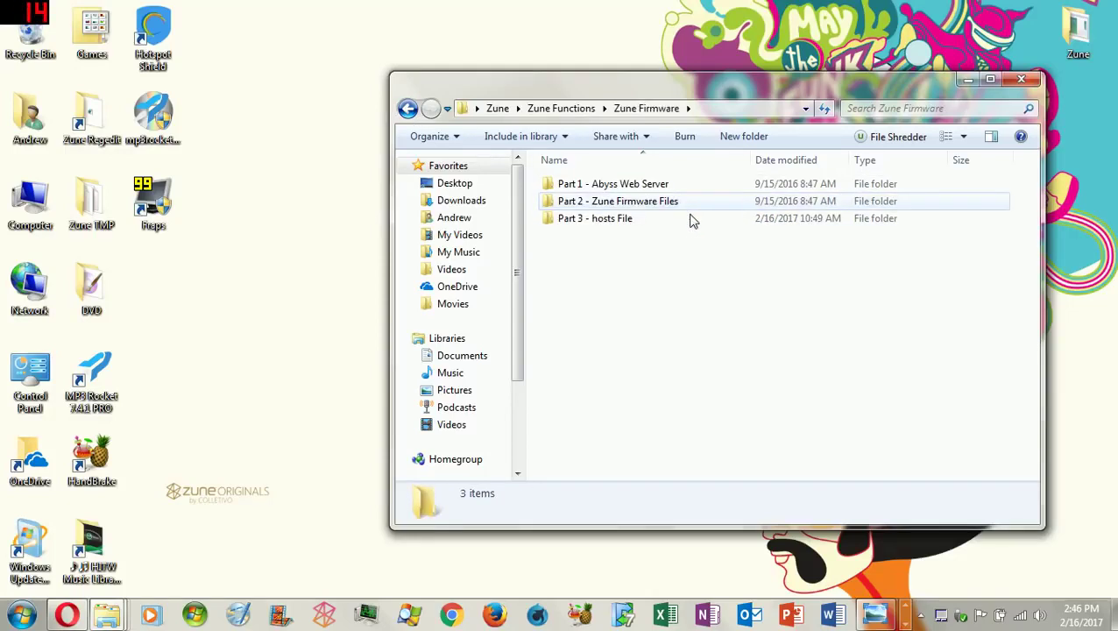
double_click(685, 223)
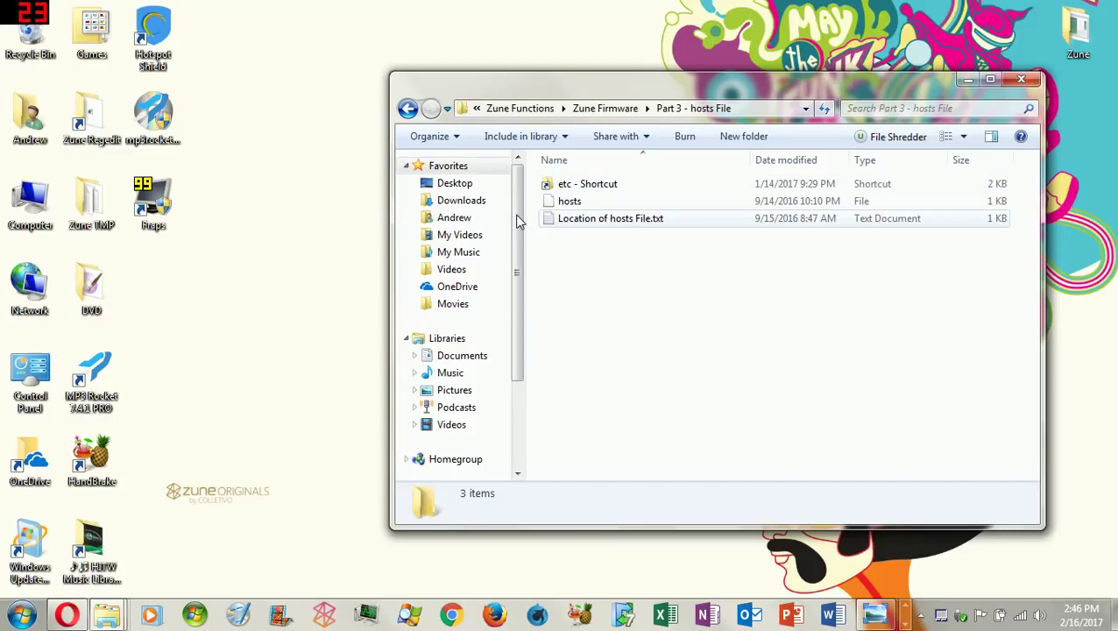
scroll(520, 235, down, 2)
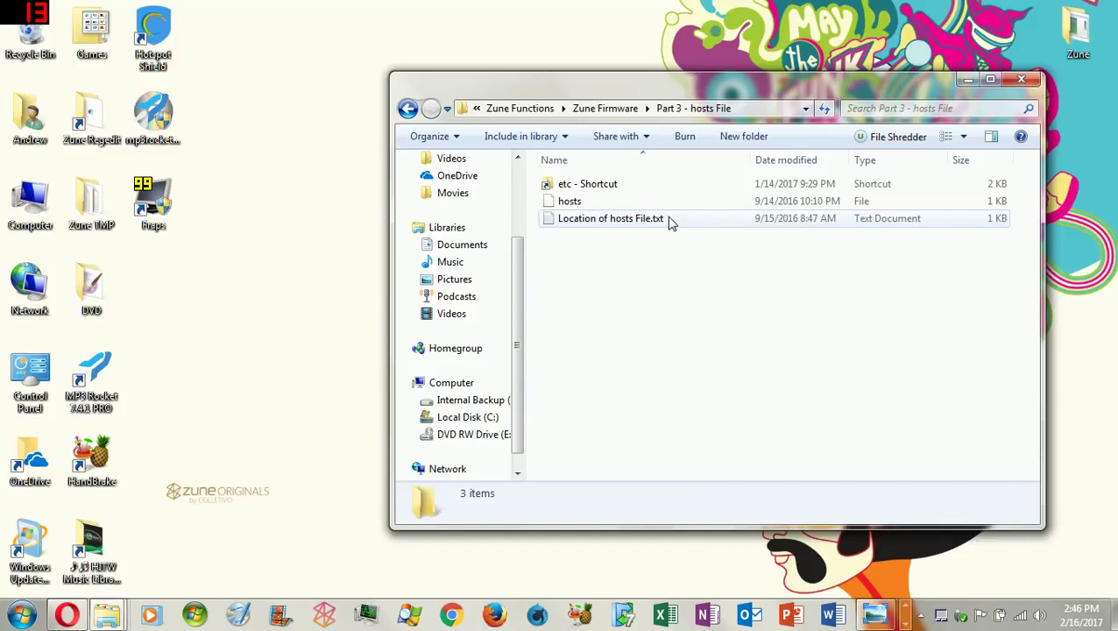
Copy the hosts file and follow etc - Shortcut to the system etc folder
right_click(576, 211)
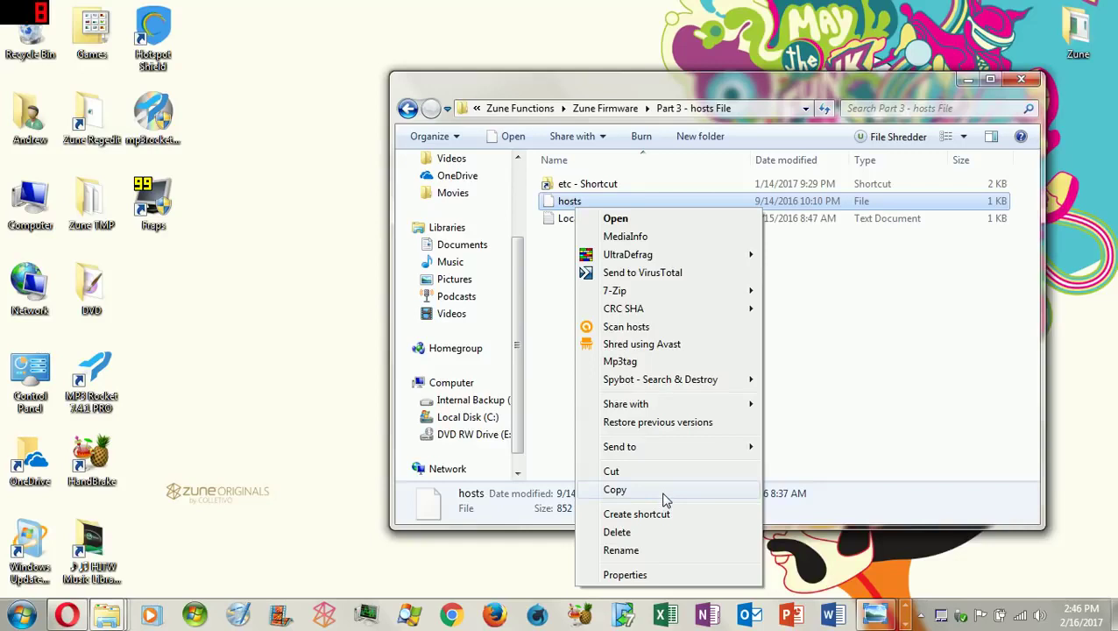
click(664, 499)
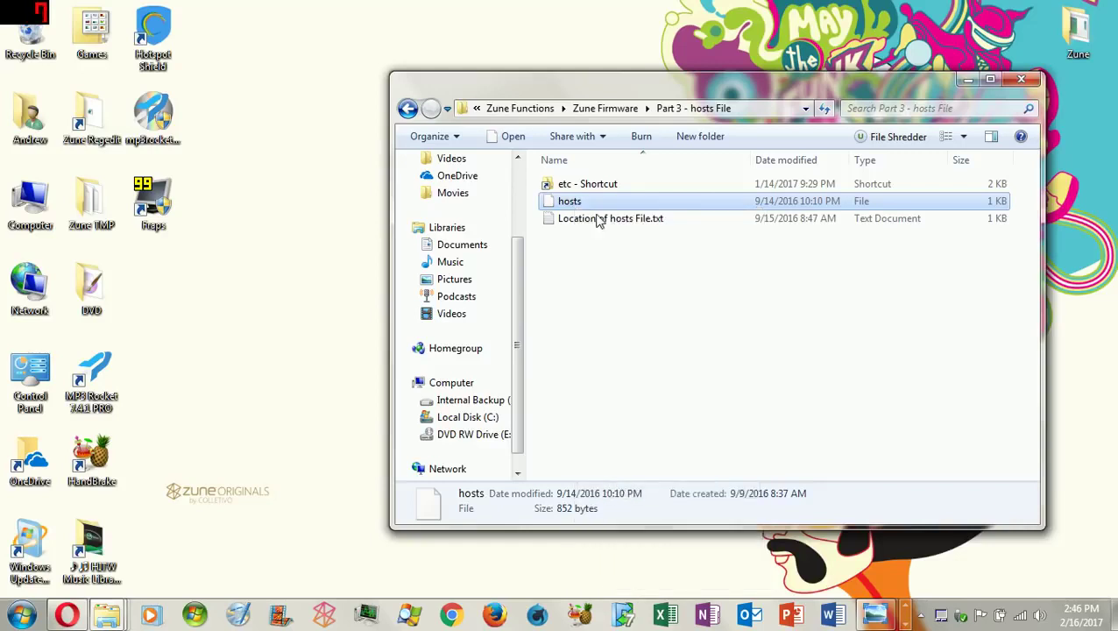
click(581, 191)
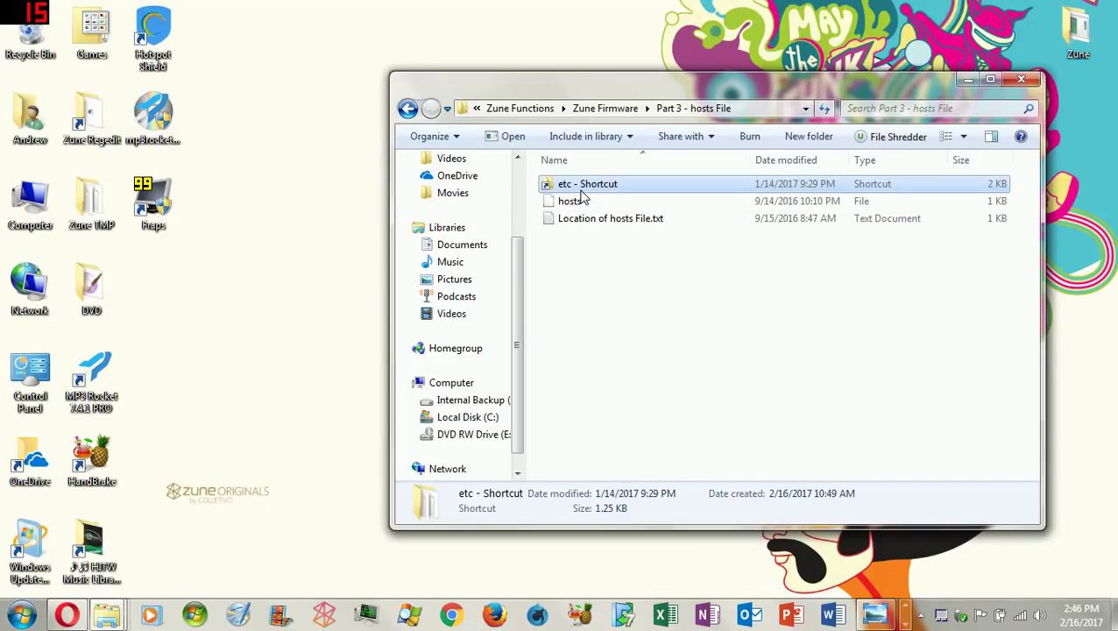
double_click(582, 193)
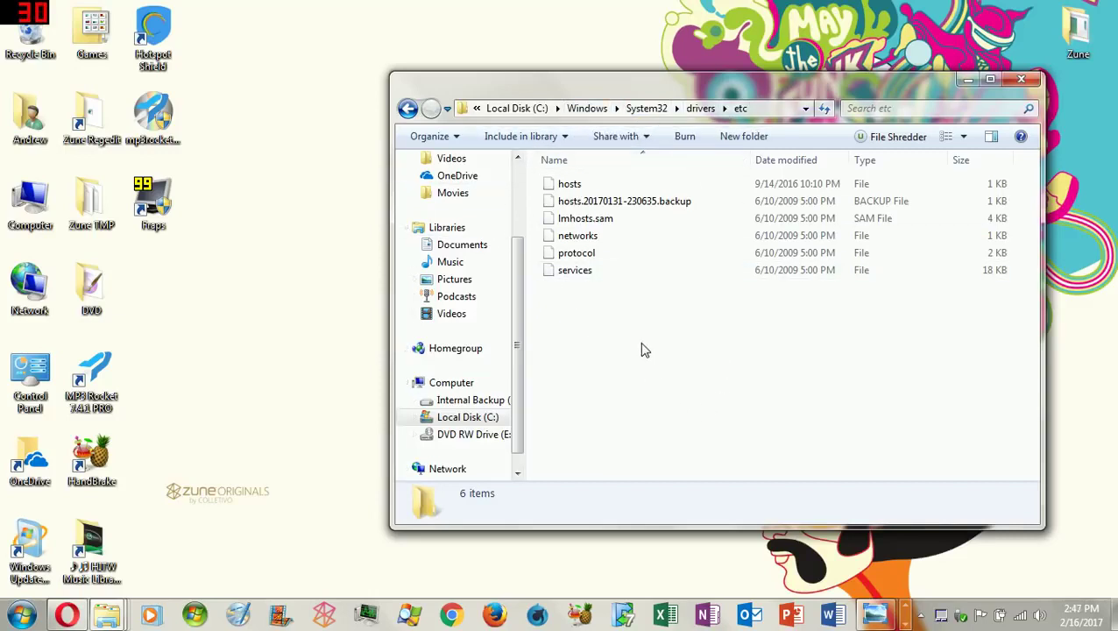
Paste the hosts file into etc, replacing the existing one, then cancel the access-denied prompt
right_click(610, 322)
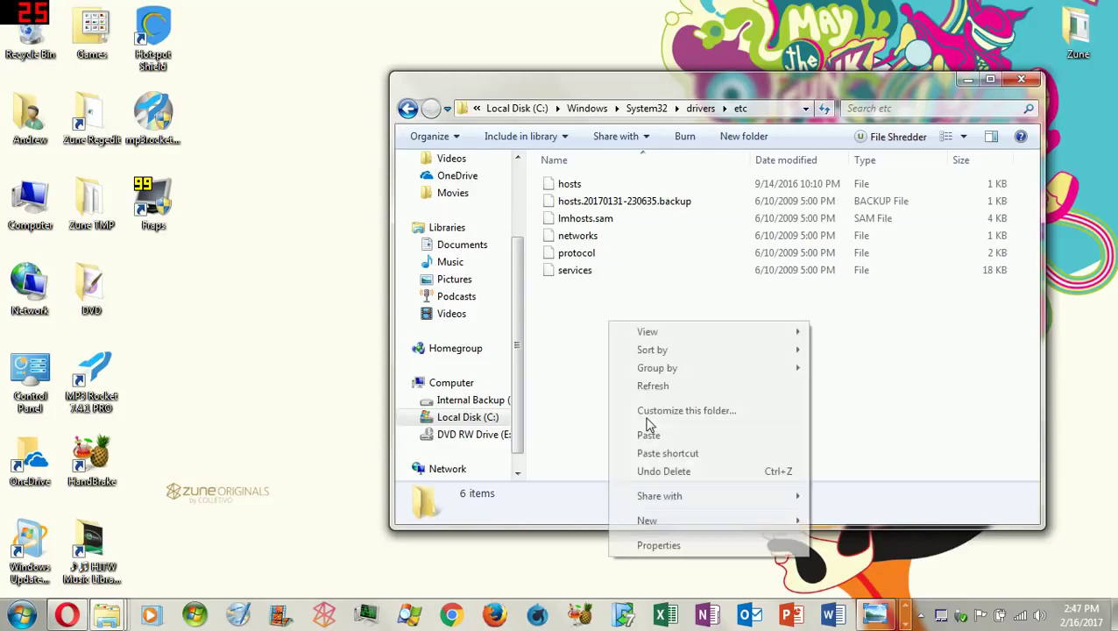
click(664, 435)
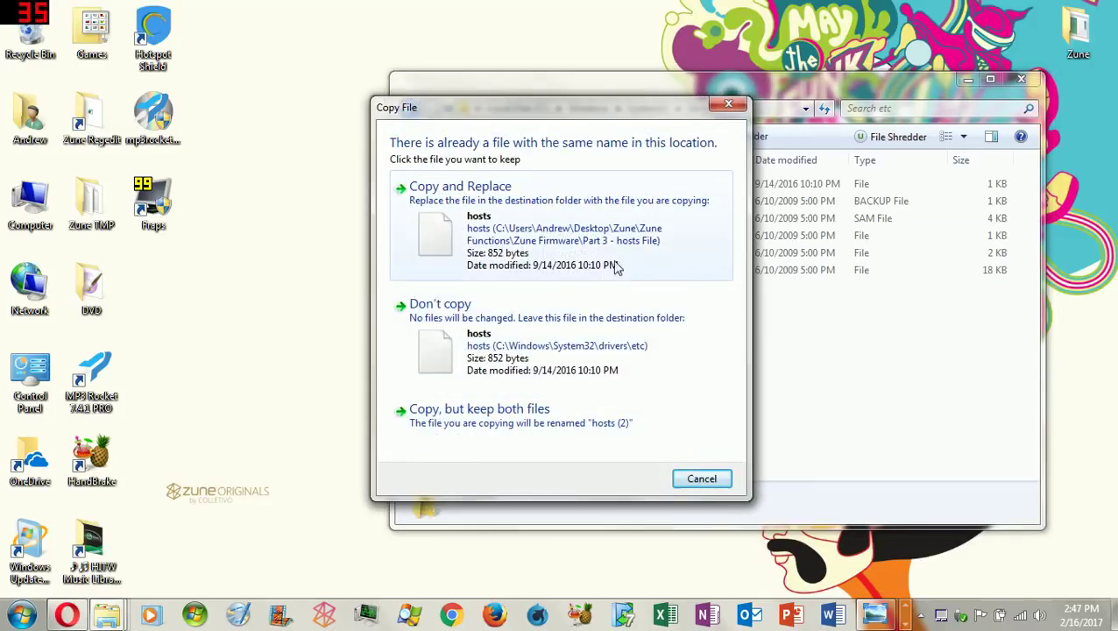
click(627, 254)
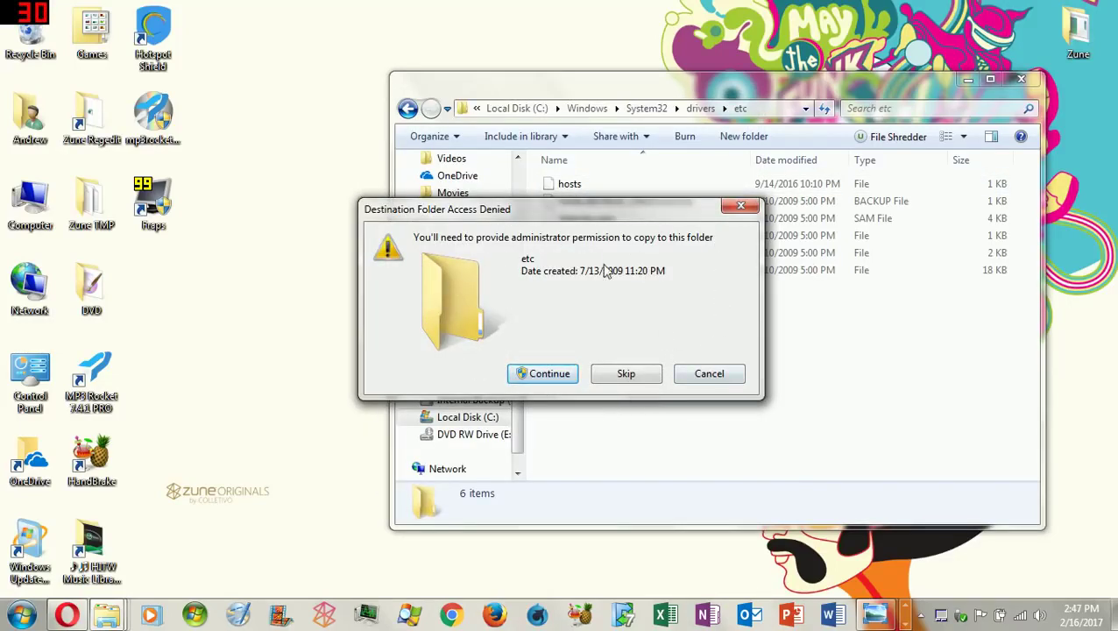
click(710, 374)
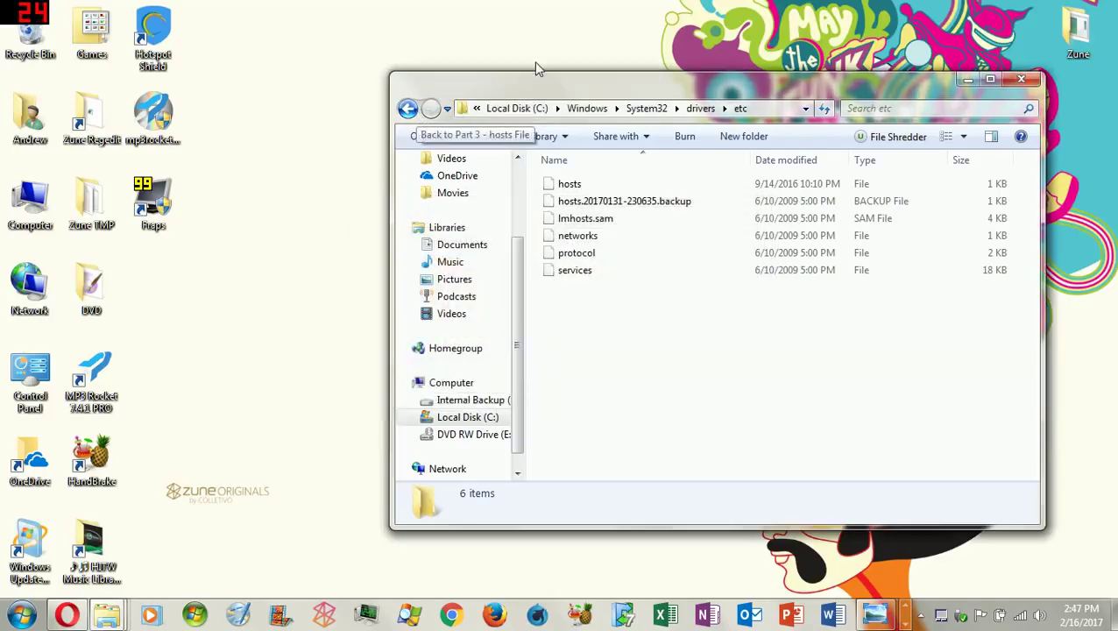
Close the etc window, reopen the Zune folder, check Opera, and select Zune Regedit Files
click(1021, 79)
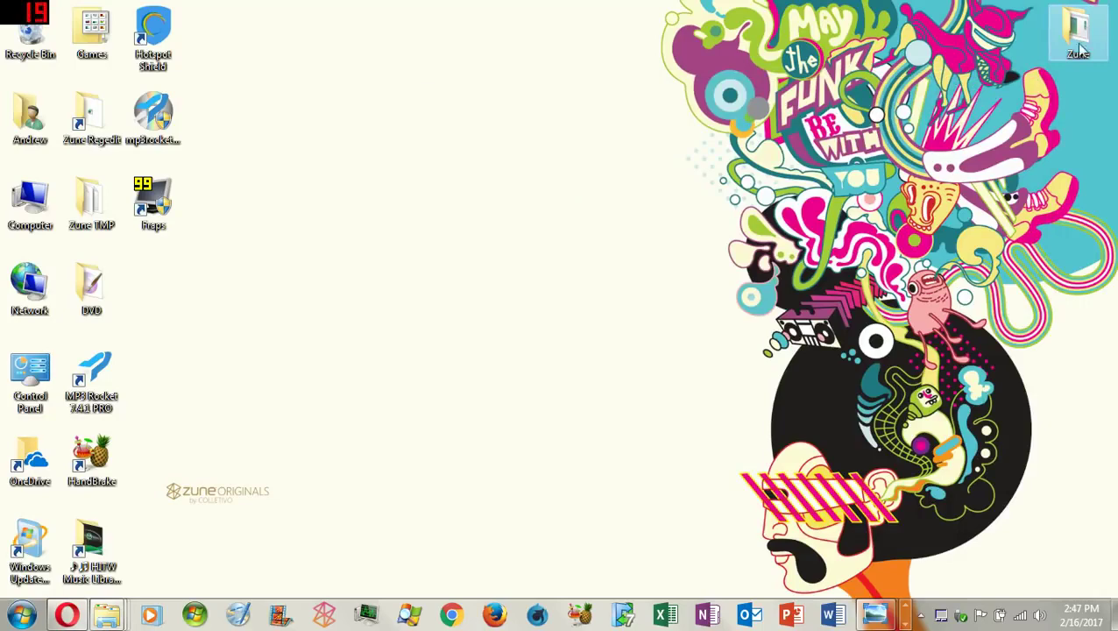
double_click(1078, 35)
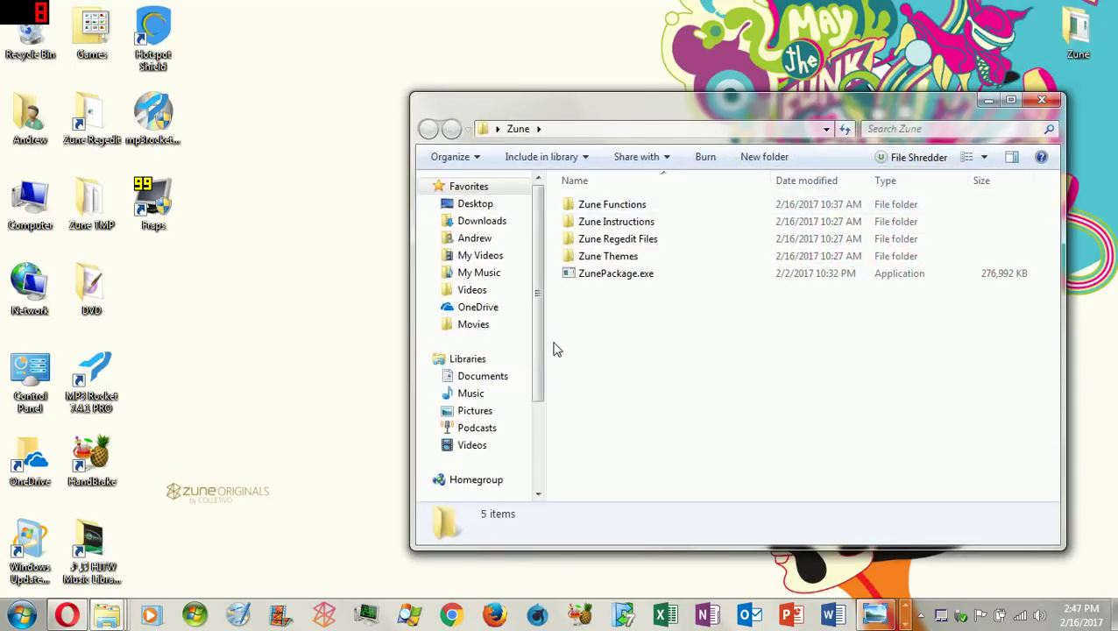
click(67, 615)
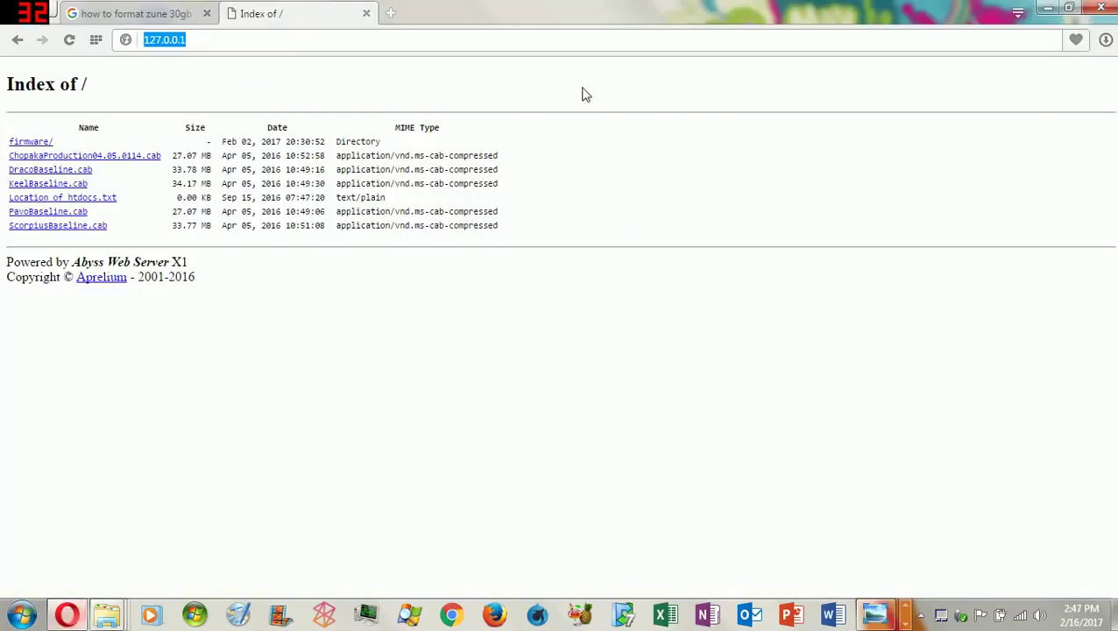
click(1050, 9)
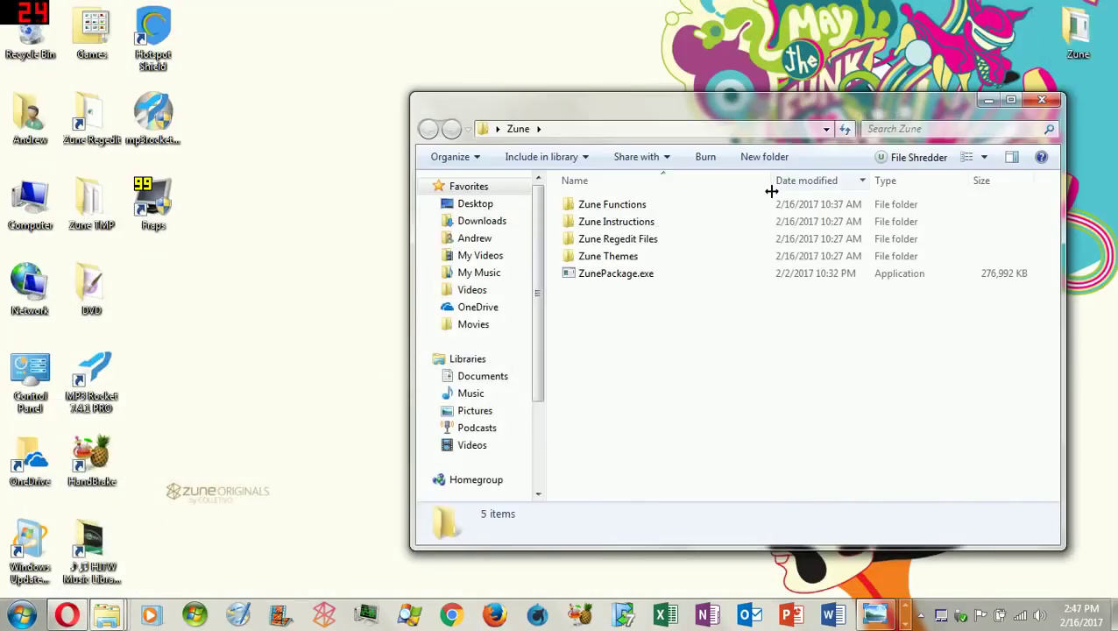
click(732, 243)
Open Zune Regedit Files and merge Features (USedit).reg into the registry, confirming both prompts
double_click(732, 243)
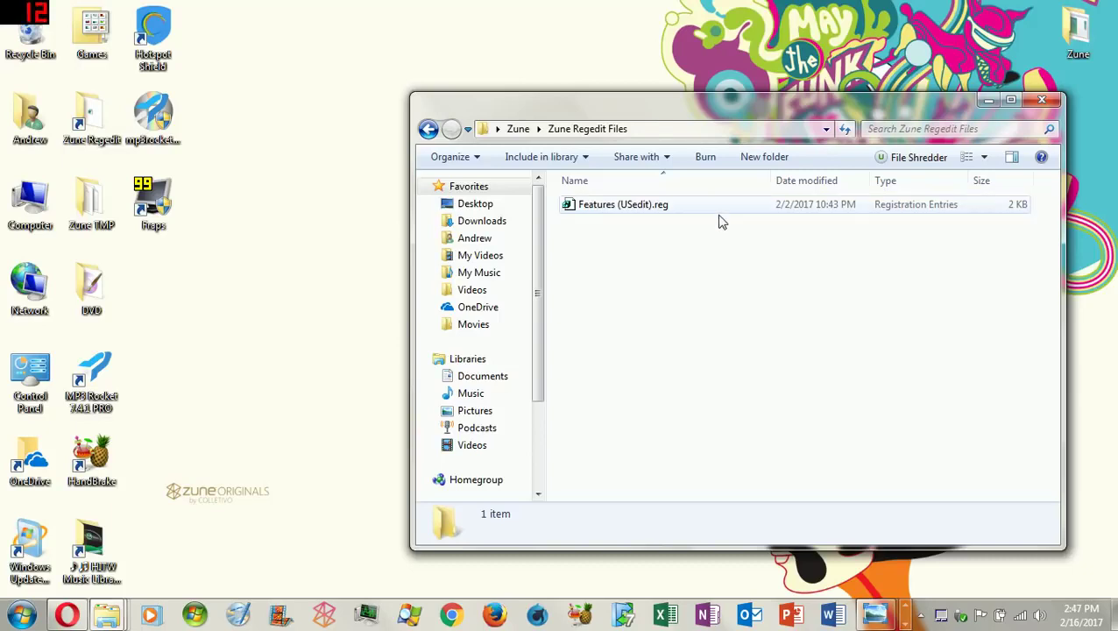
click(712, 208)
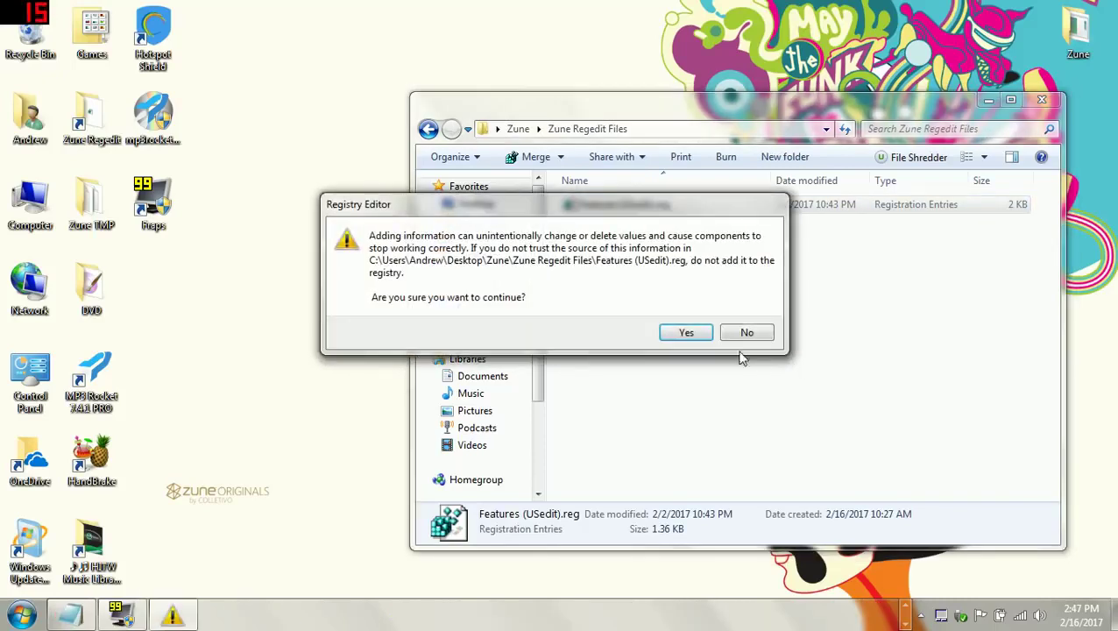
click(694, 333)
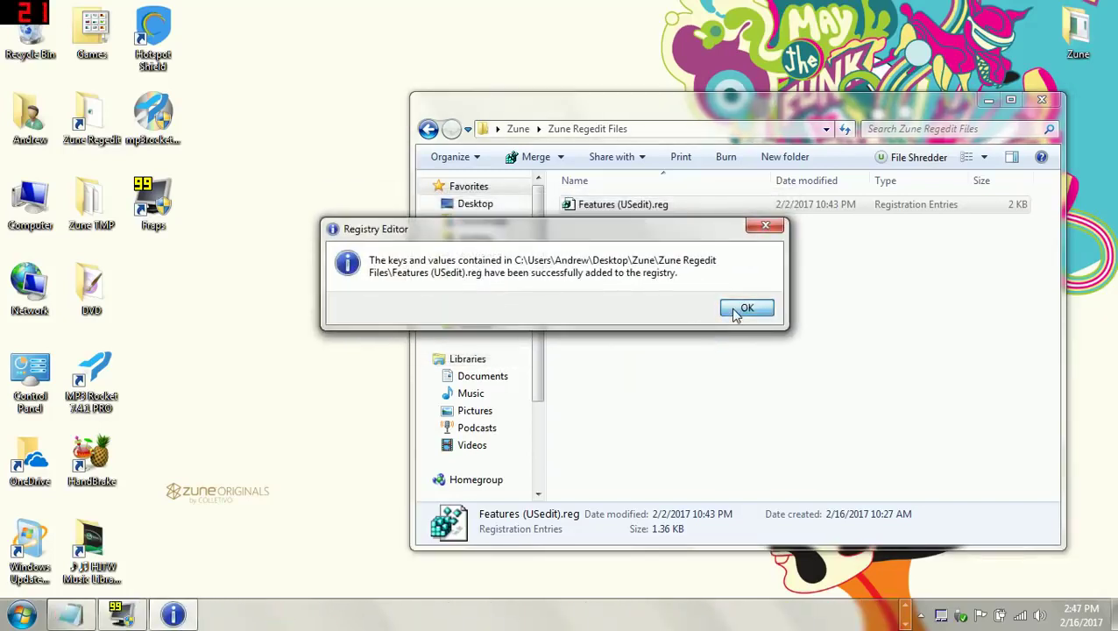
click(740, 311)
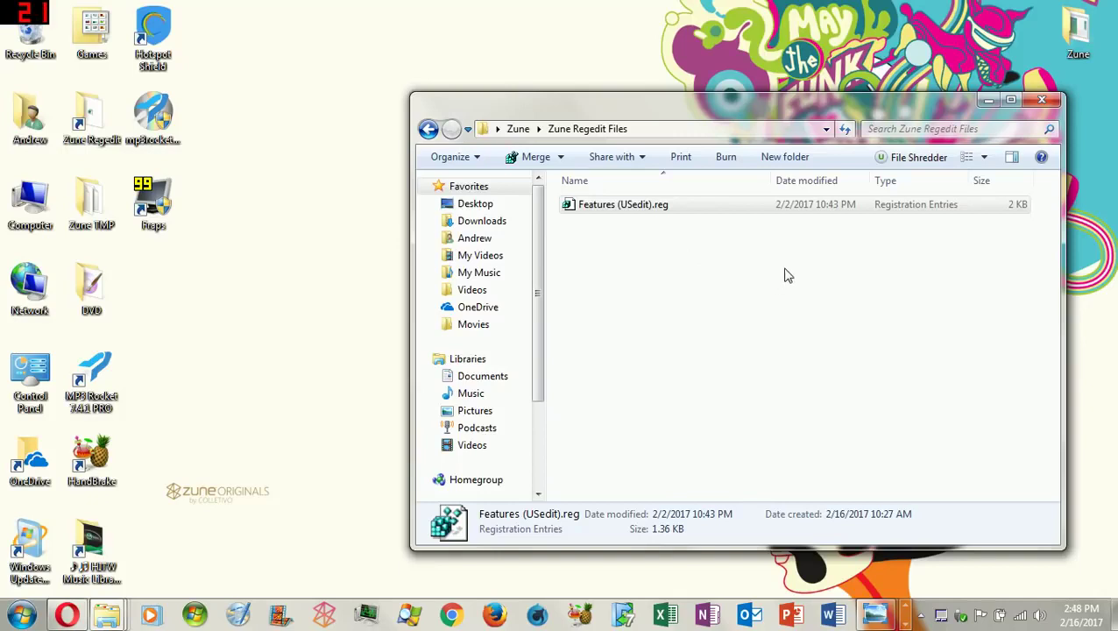
Go back to Zune, open Zune Functions, and copy the Applications folder
click(427, 130)
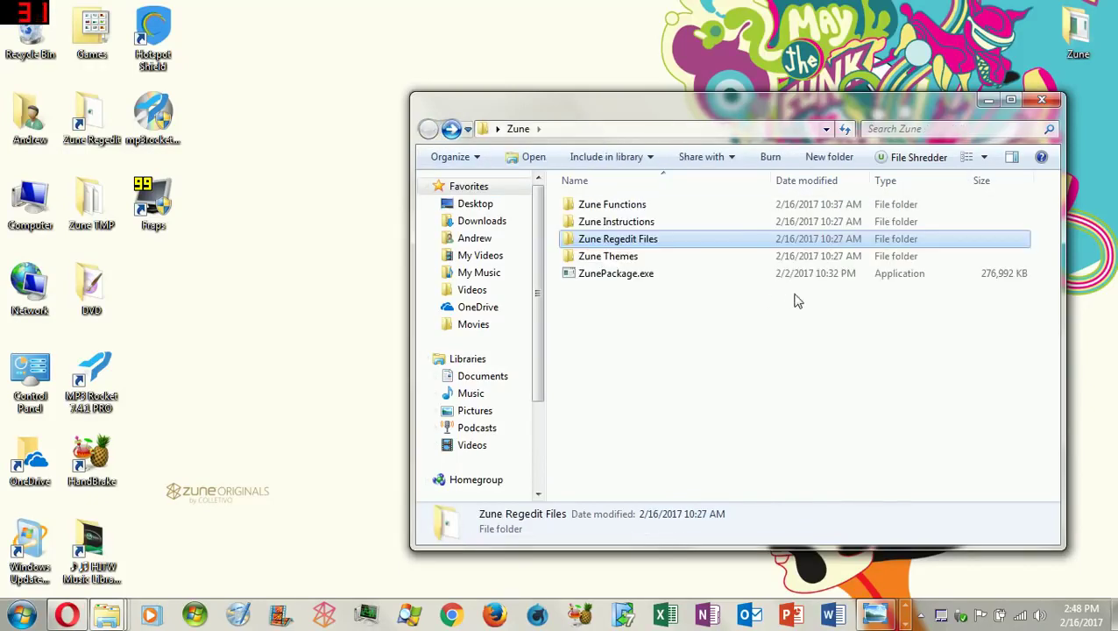
double_click(635, 208)
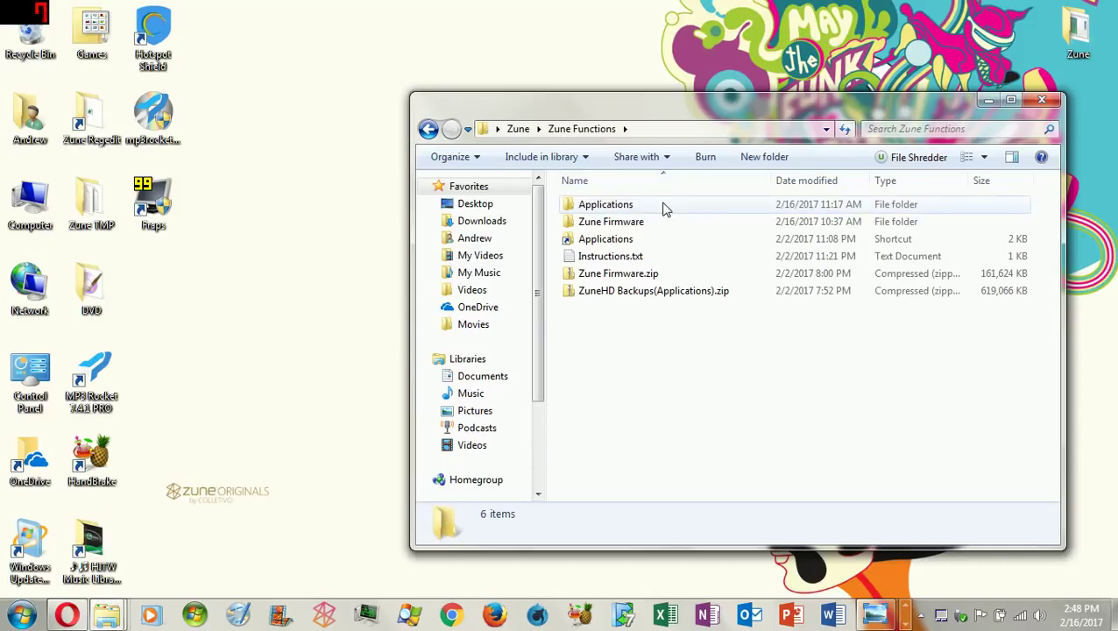
click(663, 208)
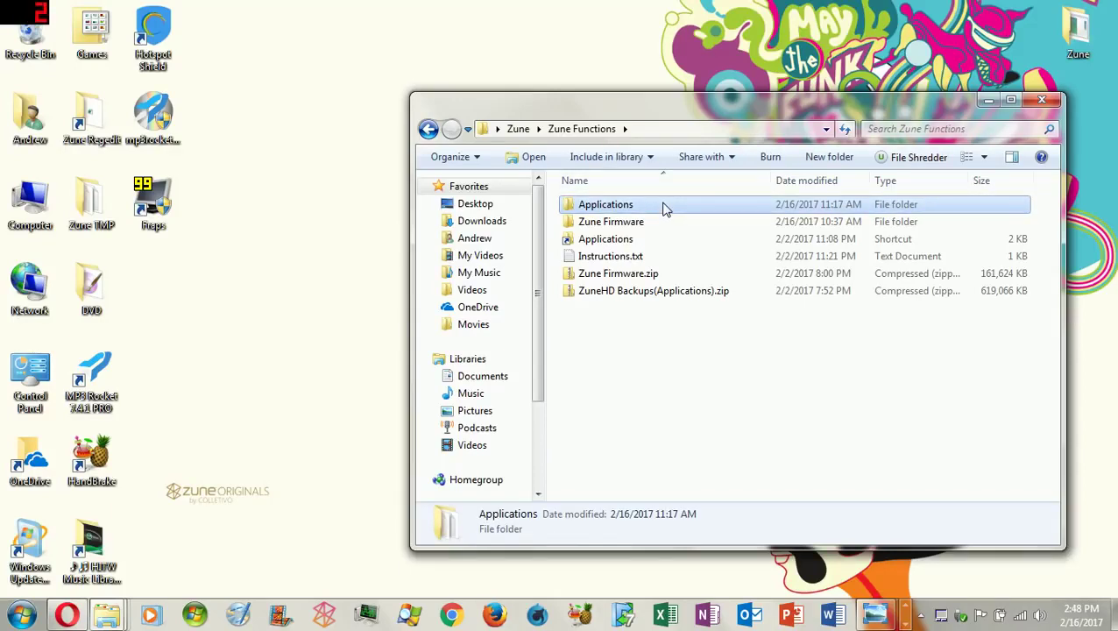
right_click(665, 209)
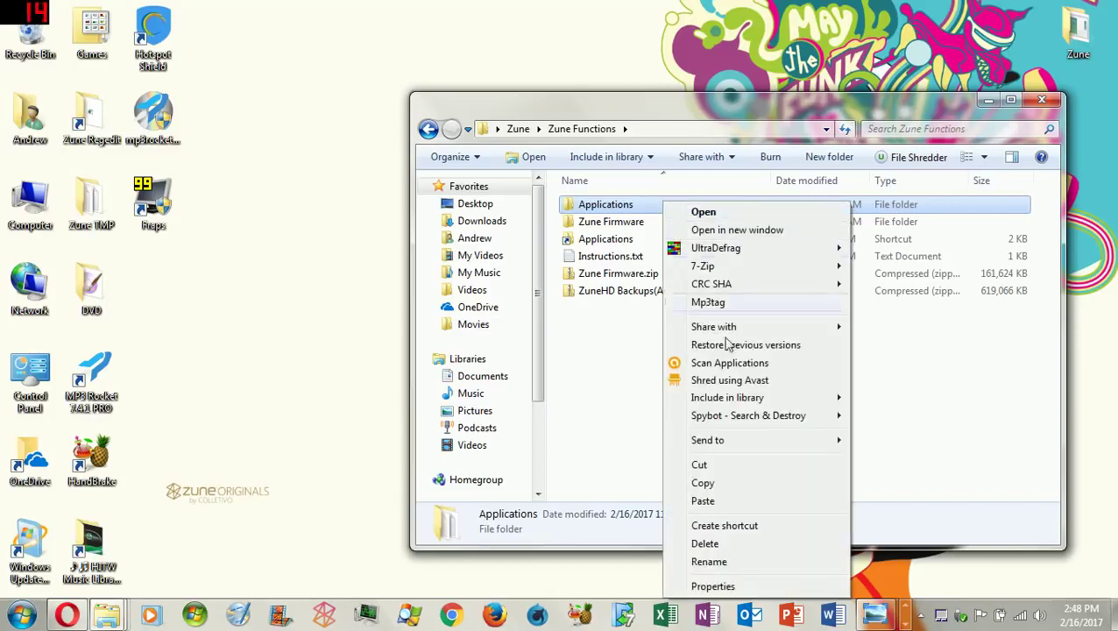
click(703, 483)
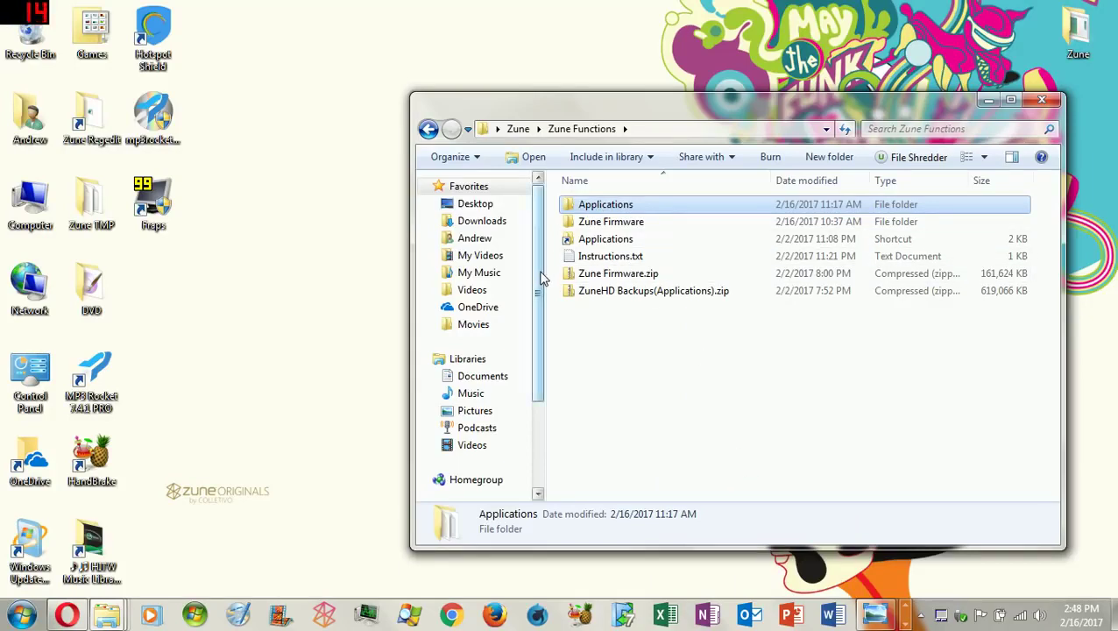
drag(538, 187, 552, 359)
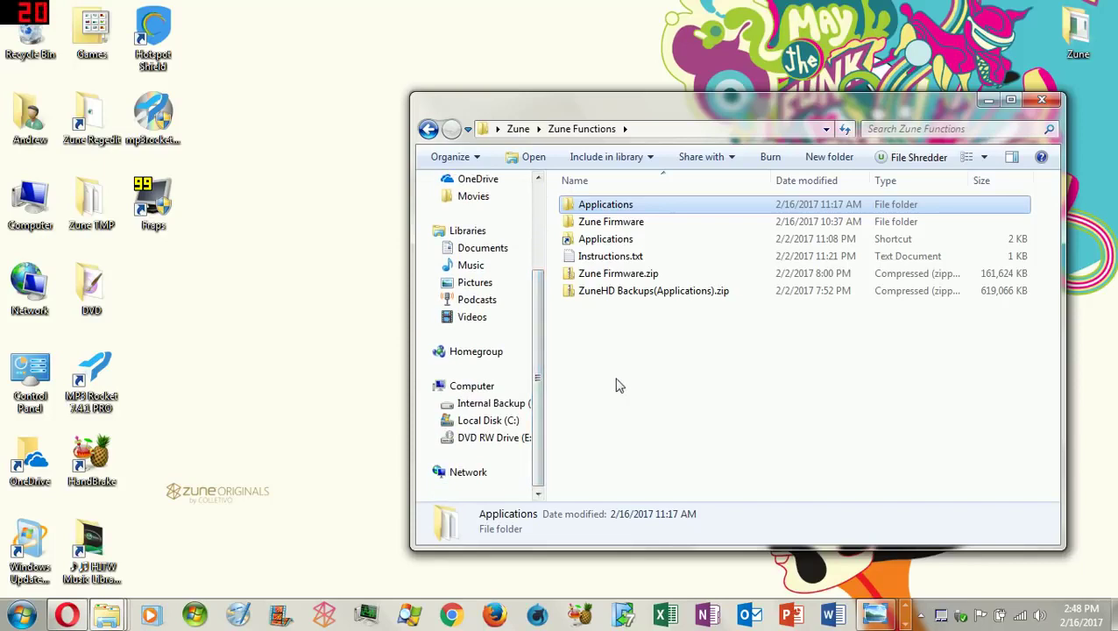
Go to C:\Users and open the current user's profile folder, then reveal the classic menus
click(488, 422)
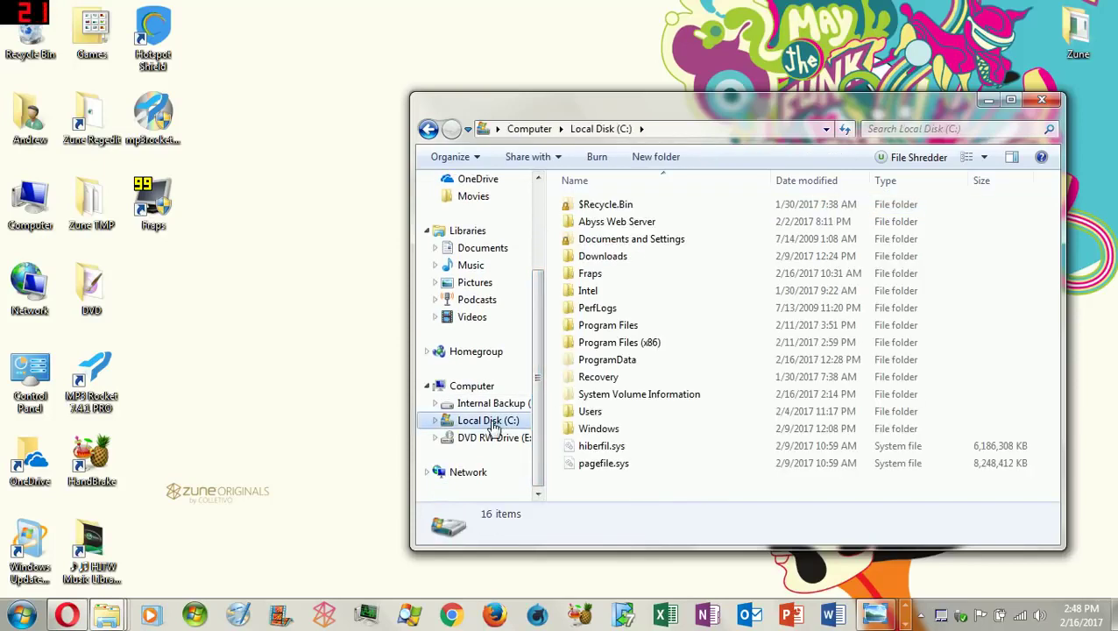
double_click(589, 412)
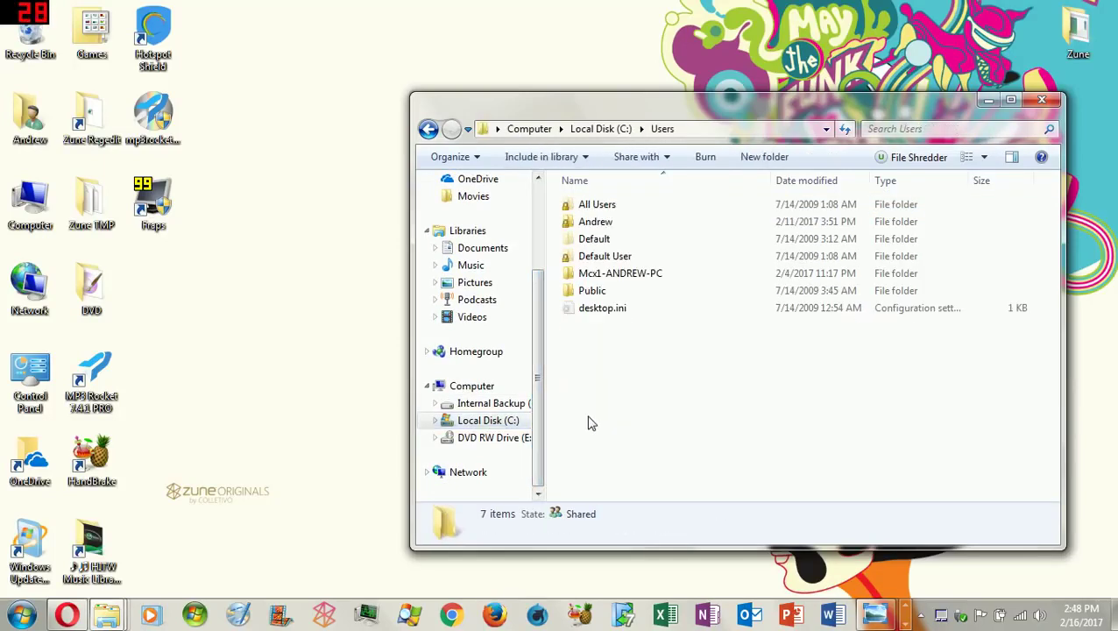
double_click(617, 225)
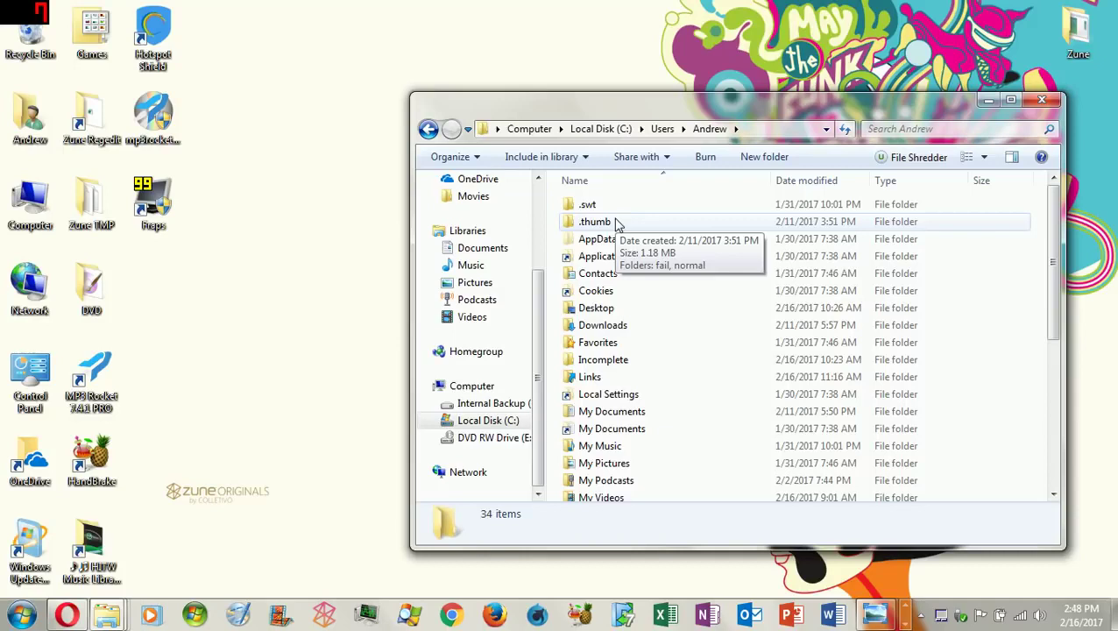
key(alt)
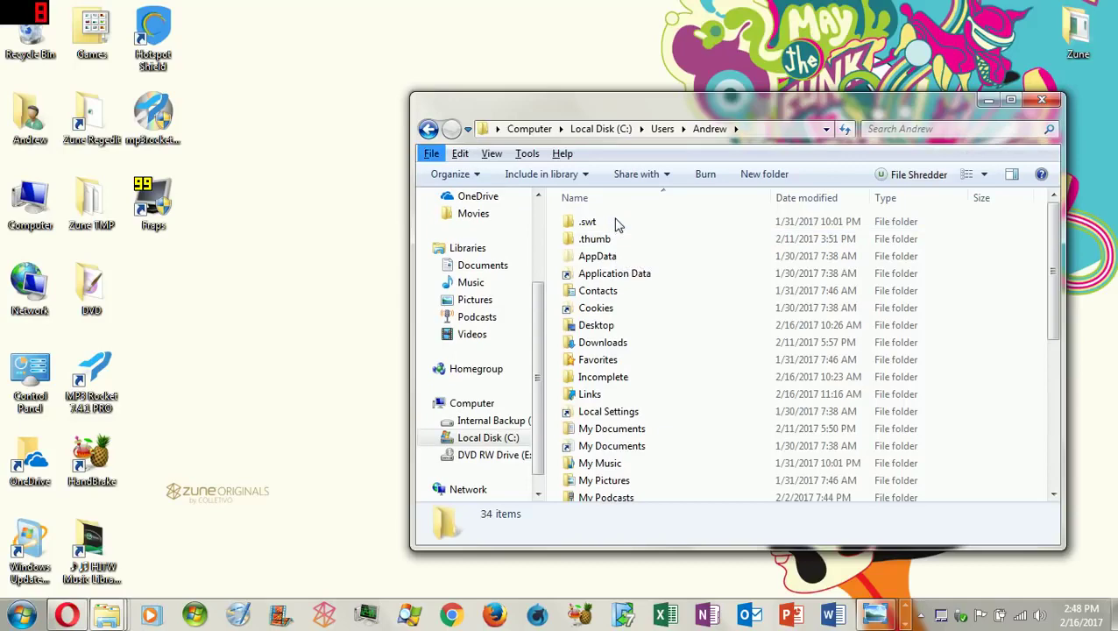
In Folder Options' View settings, turn on 'Show hidden files, folders, and drives' and apply
key(t)
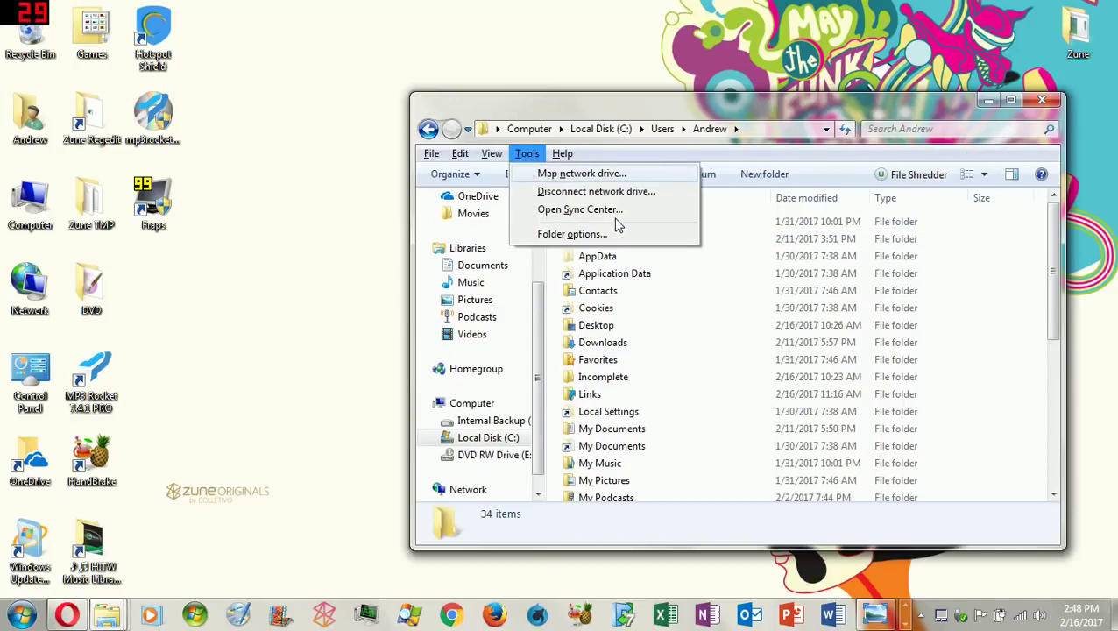
key(o)
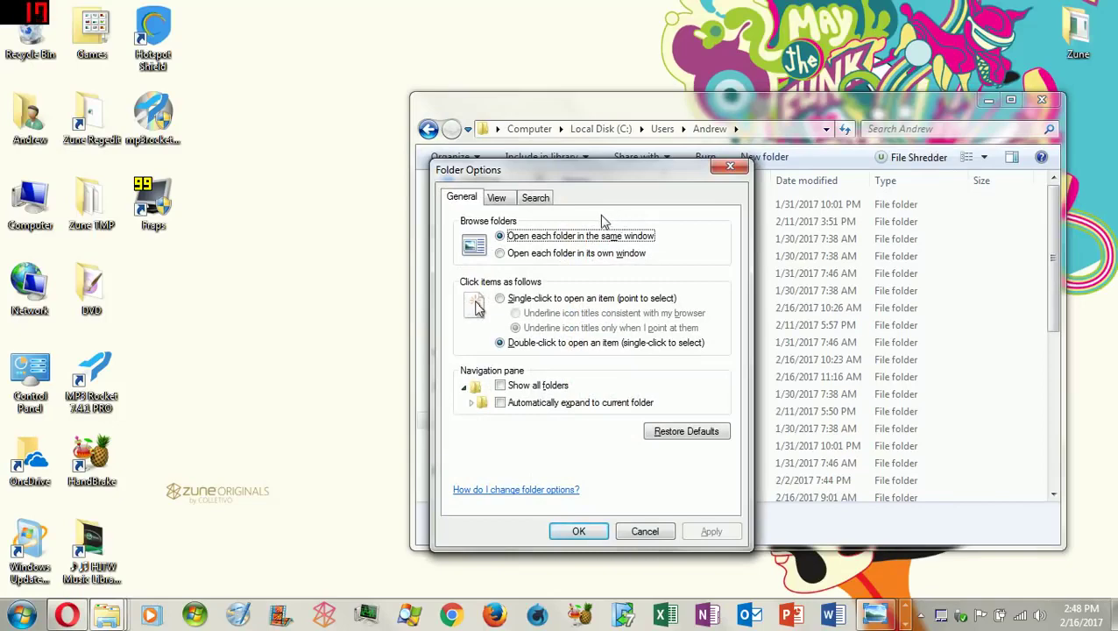
click(496, 200)
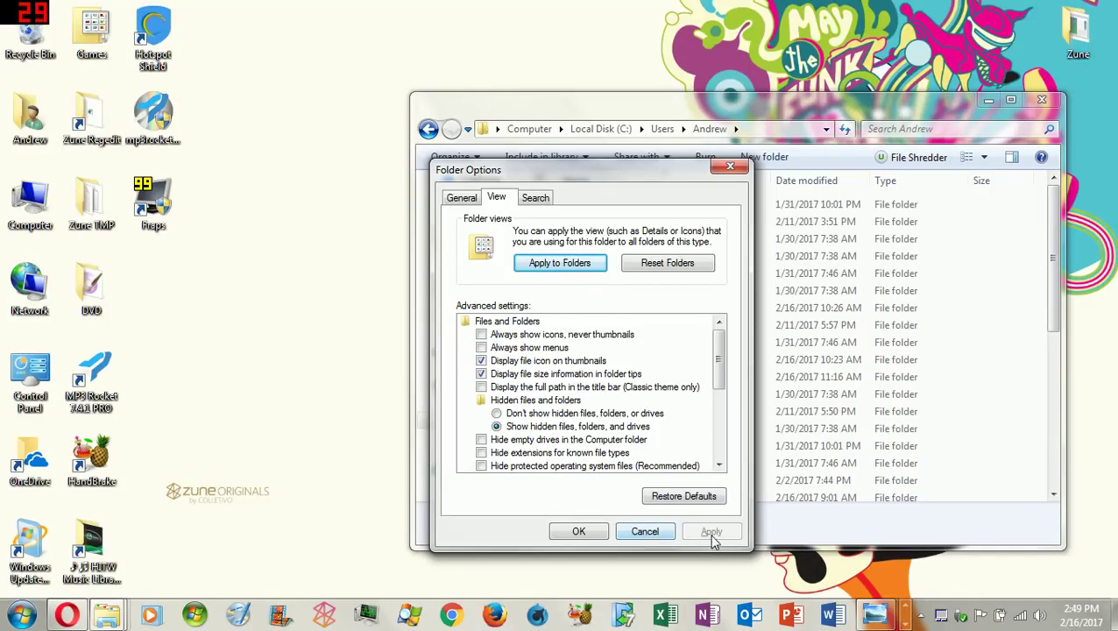
click(586, 532)
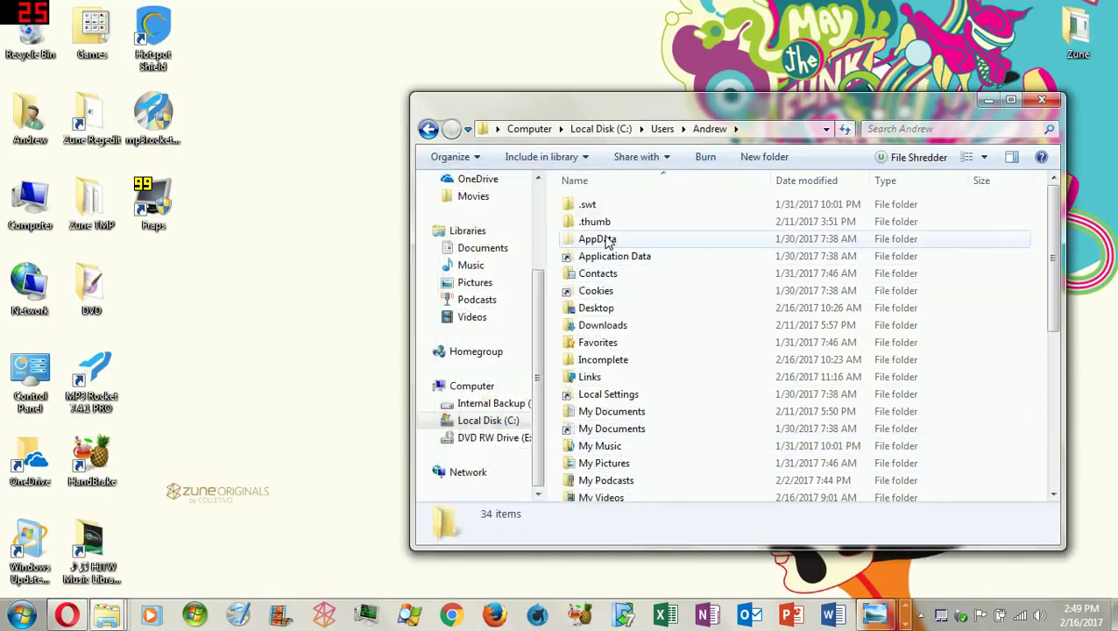
Browse through AppData > Local > Microsoft into the Zune folder
click(654, 245)
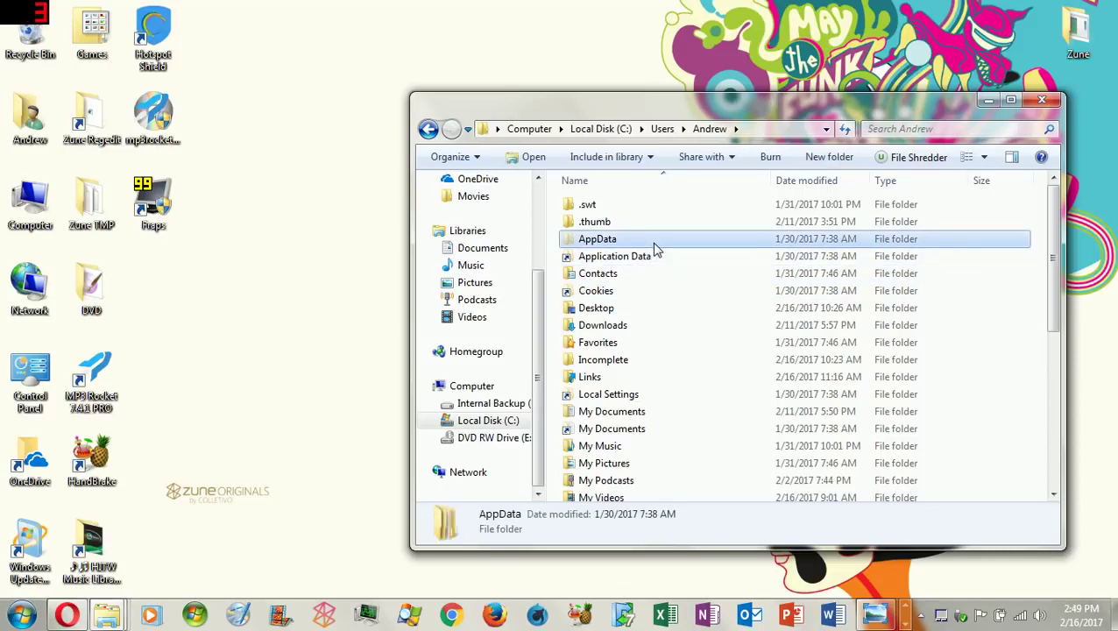
double_click(653, 244)
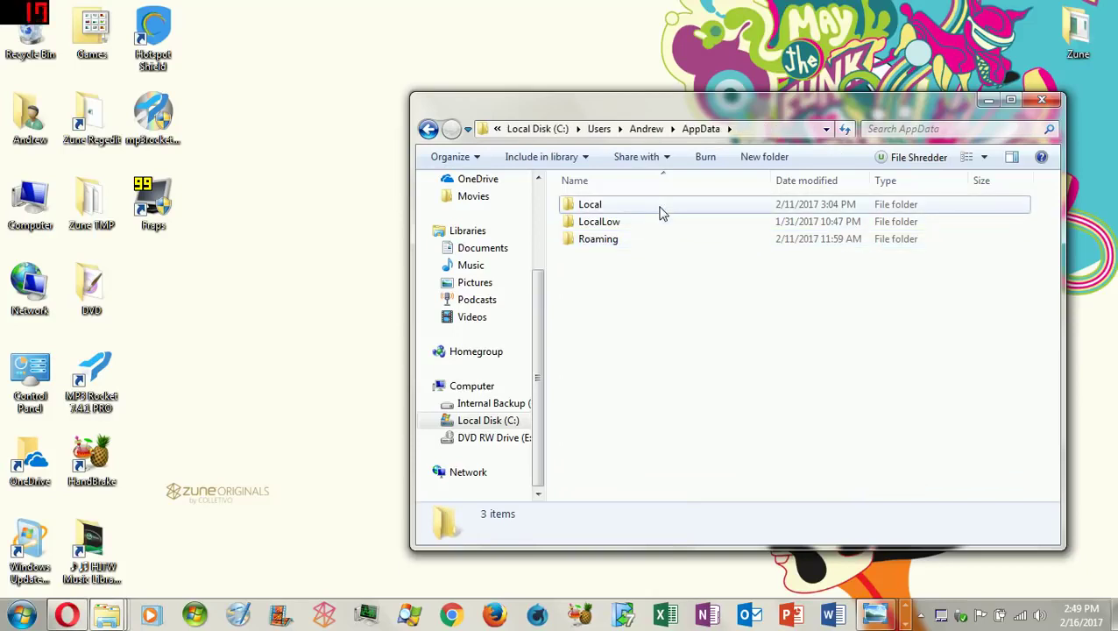
double_click(662, 212)
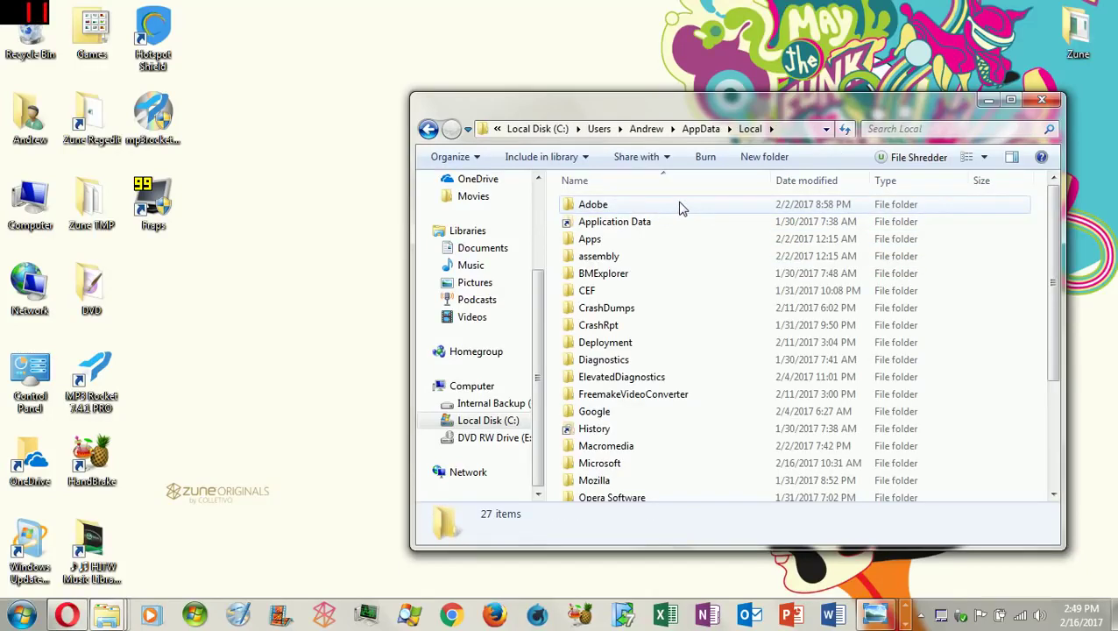
click(612, 470)
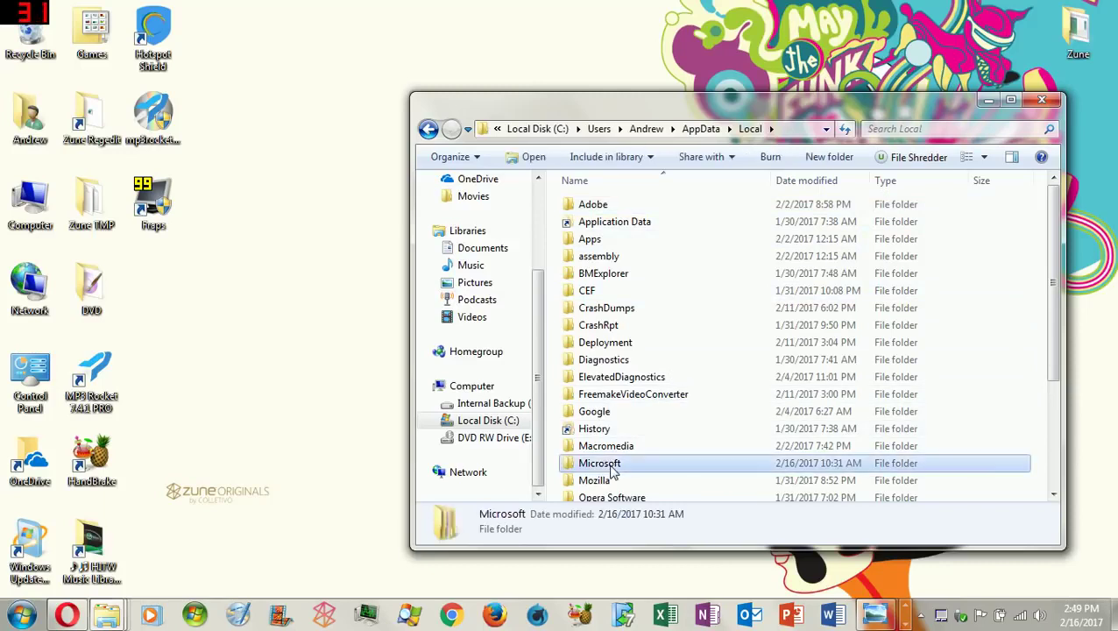
click(613, 470)
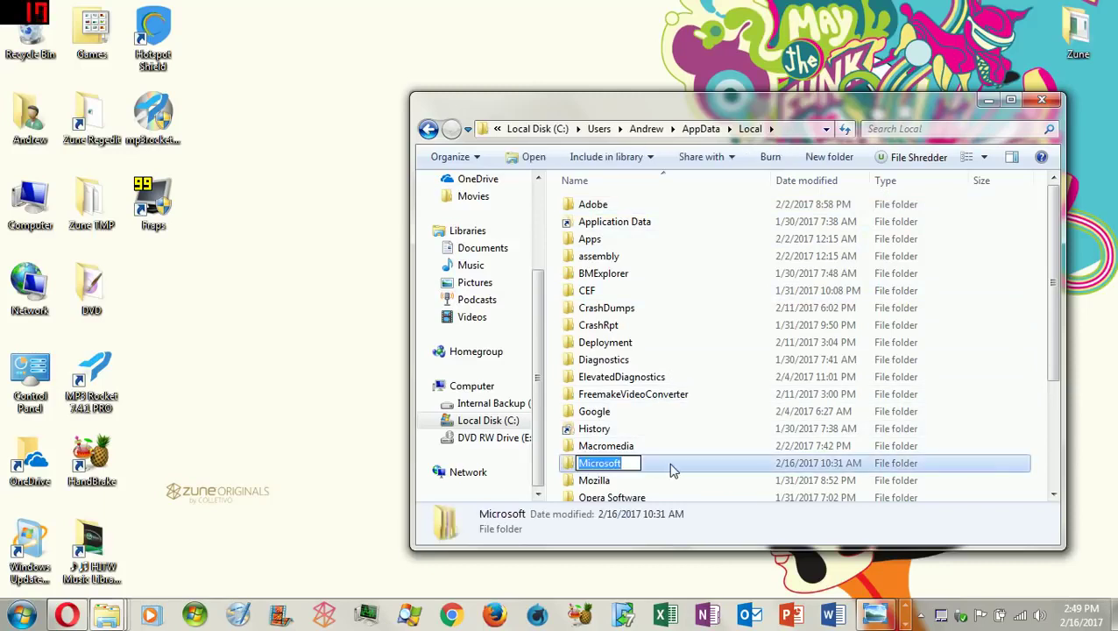
key(Escape)
double_click(672, 471)
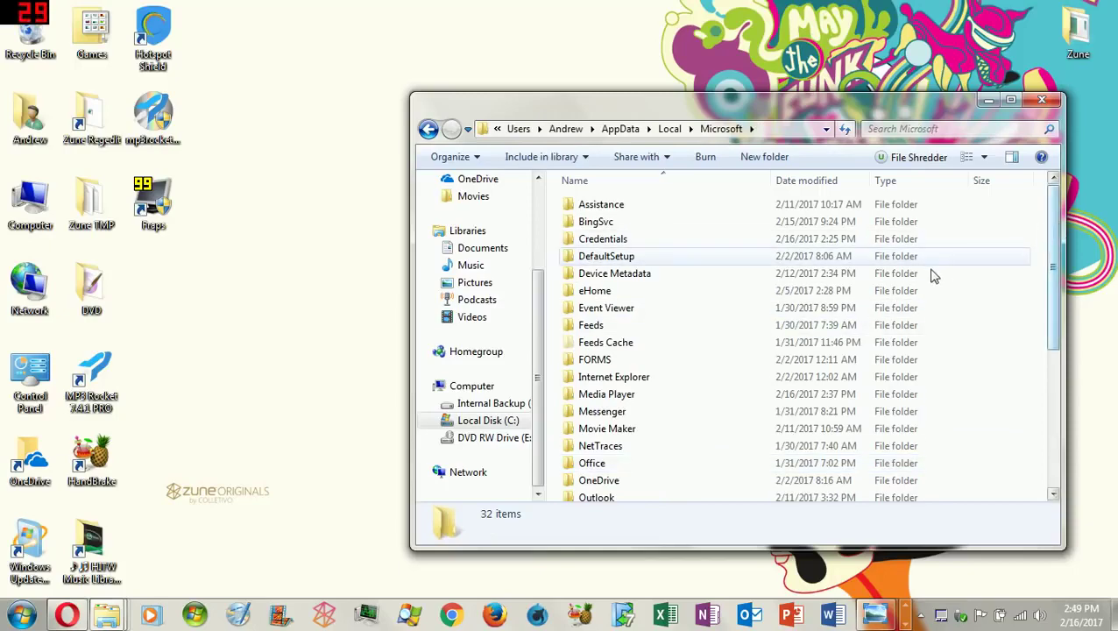
scroll(929, 289, down, 5)
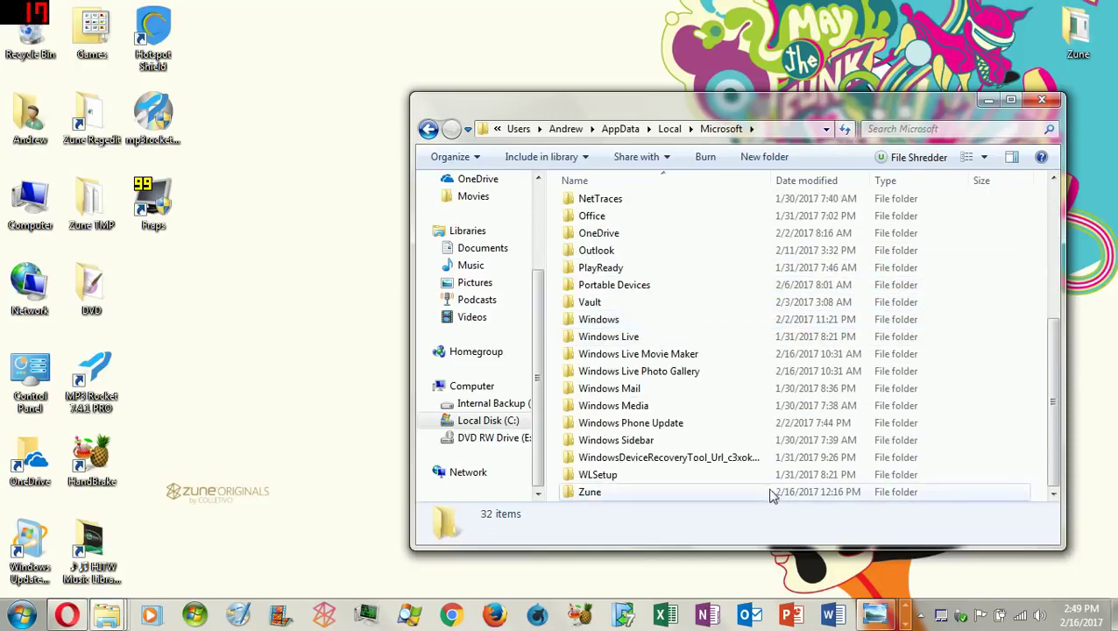
double_click(769, 493)
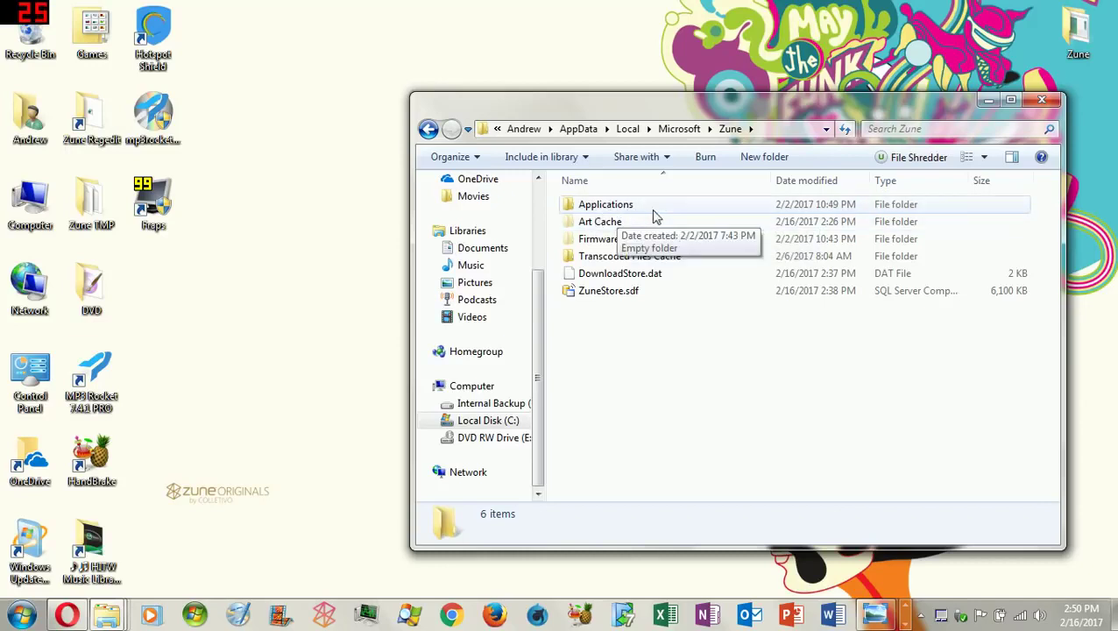
Paste the copied Applications folder into the Zune folder and confirm merging with the existing one
right_click(758, 378)
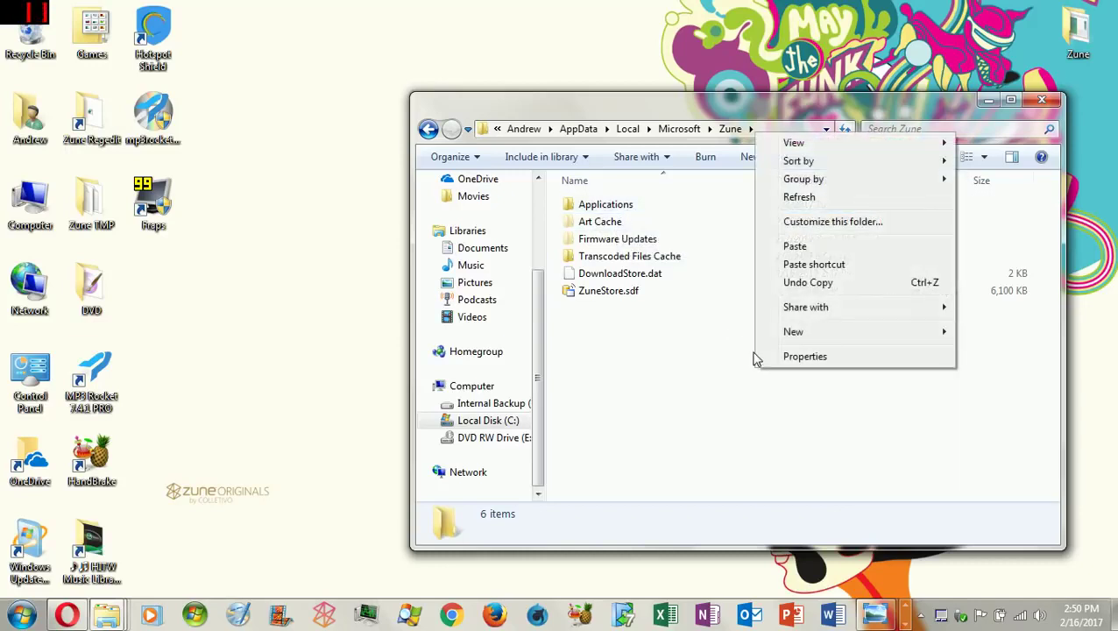
click(795, 247)
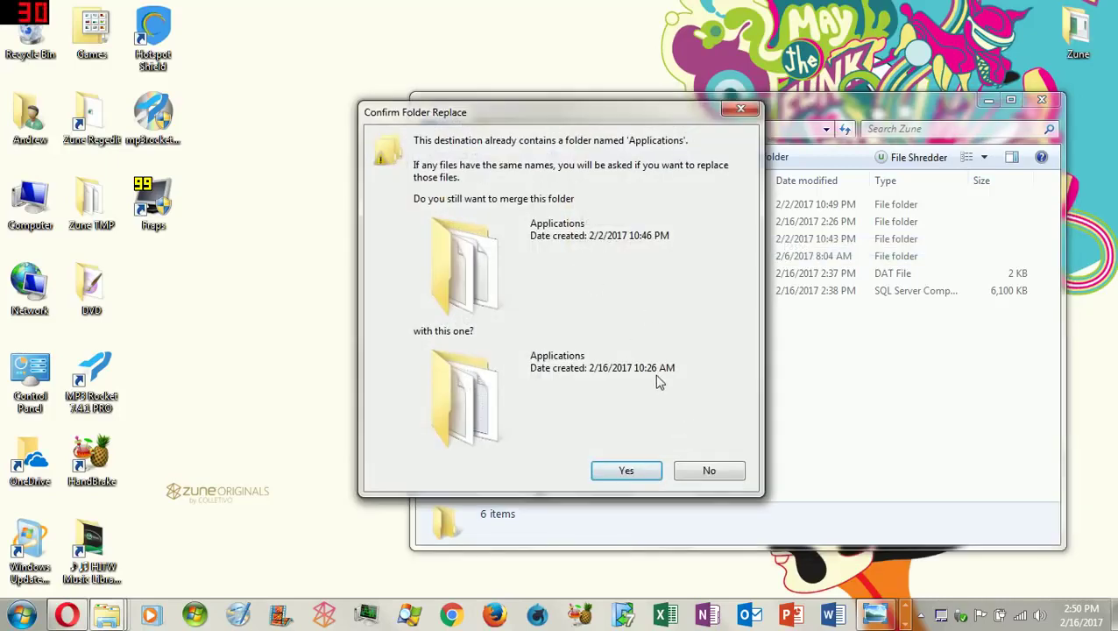
click(729, 115)
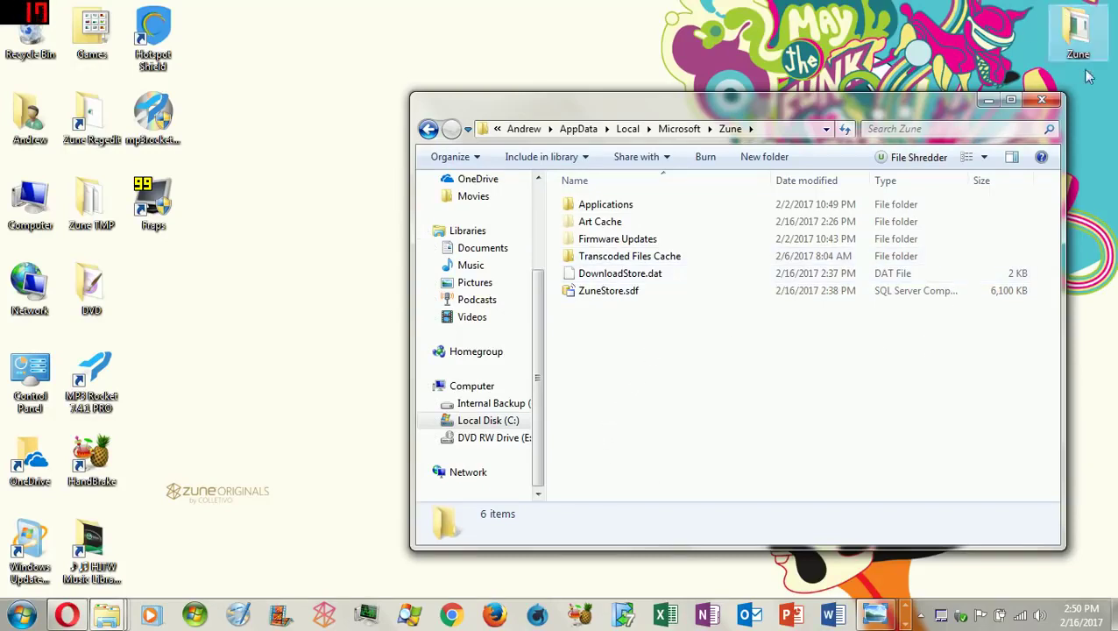
Close Explorer, relaunch Zune, dismiss the Features Have Changed notice, and open the device page
click(1042, 100)
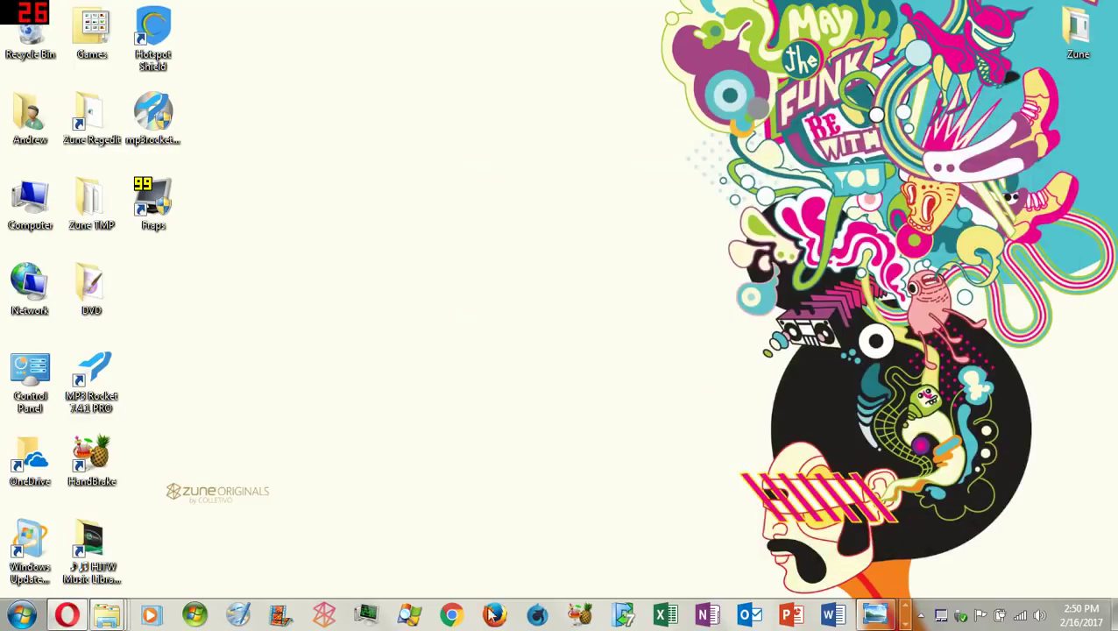
click(322, 616)
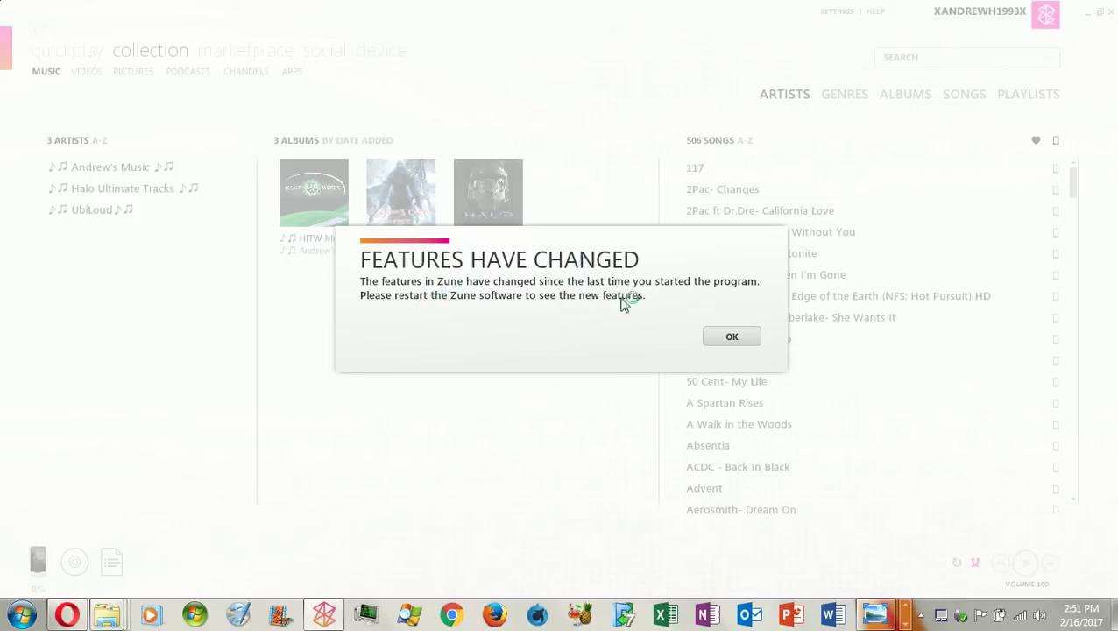
click(744, 335)
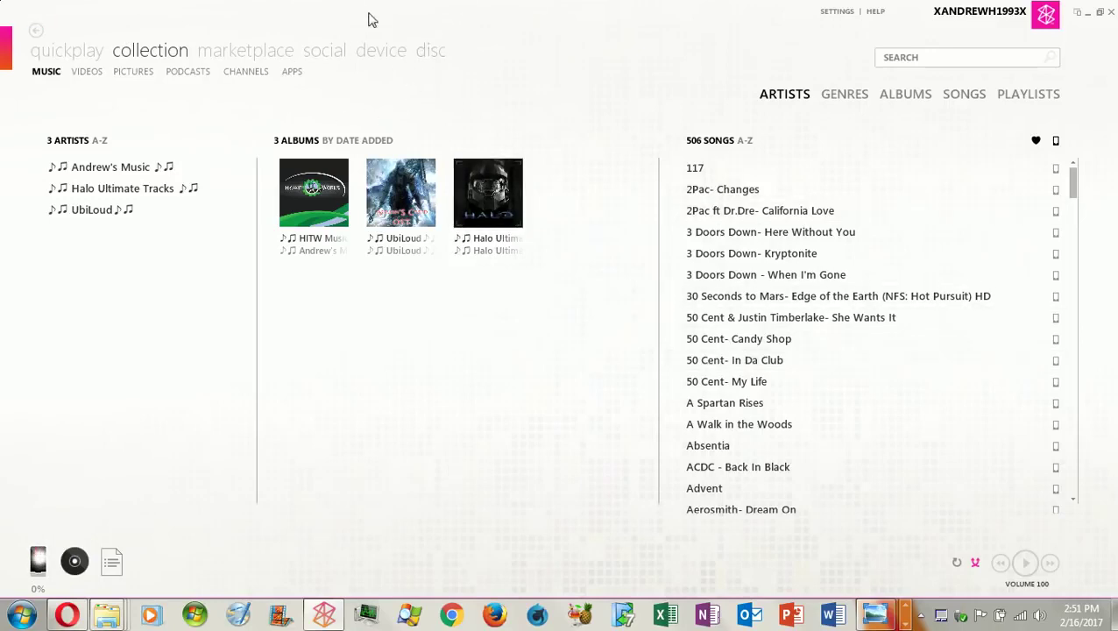
click(40, 561)
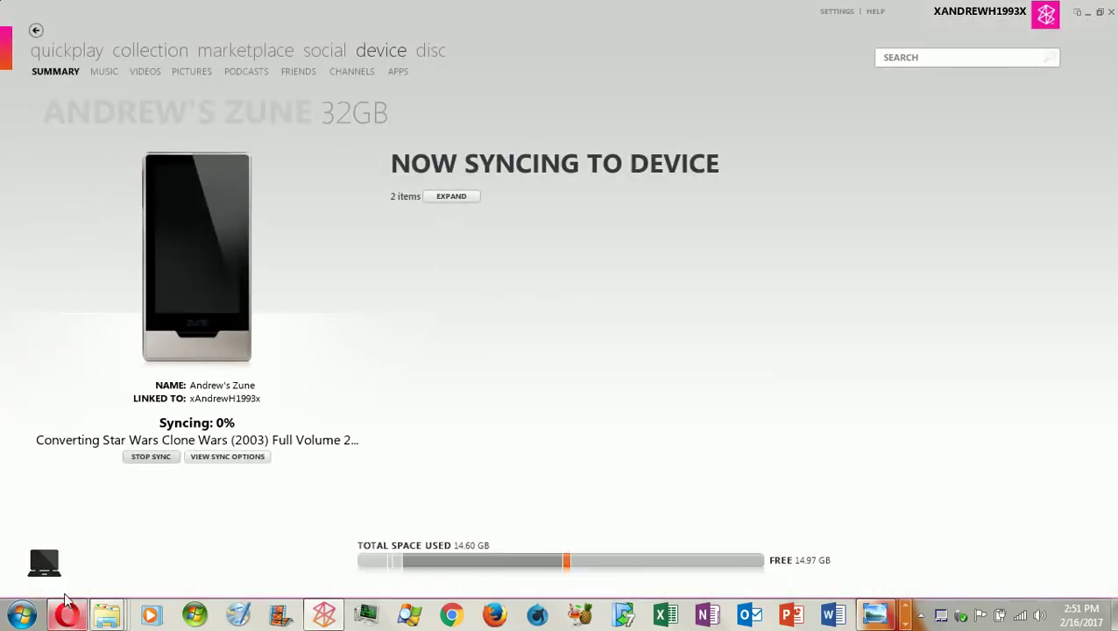
mouse_move(107, 613)
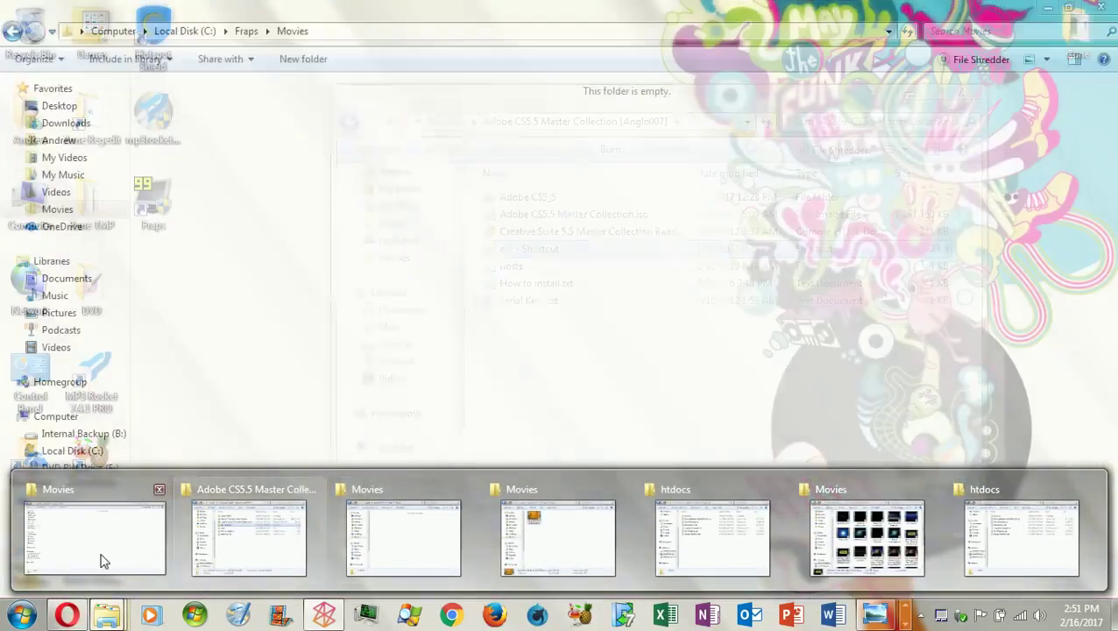
Play the firmware tutorial video from Desktop > Zune > Zune Instructions
click(102, 561)
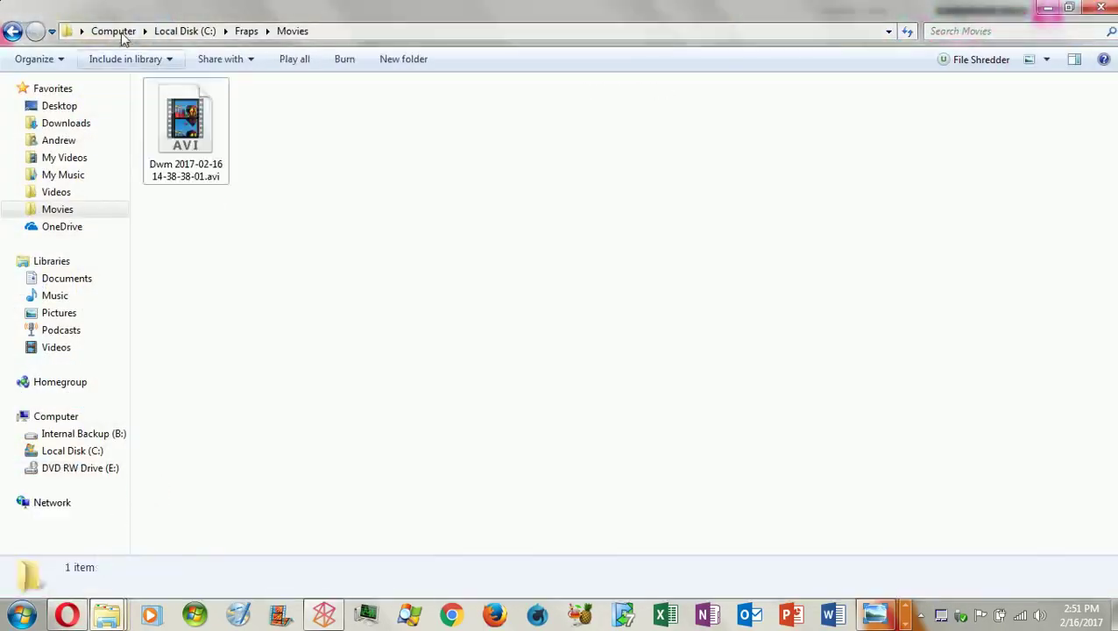
click(74, 122)
click(87, 106)
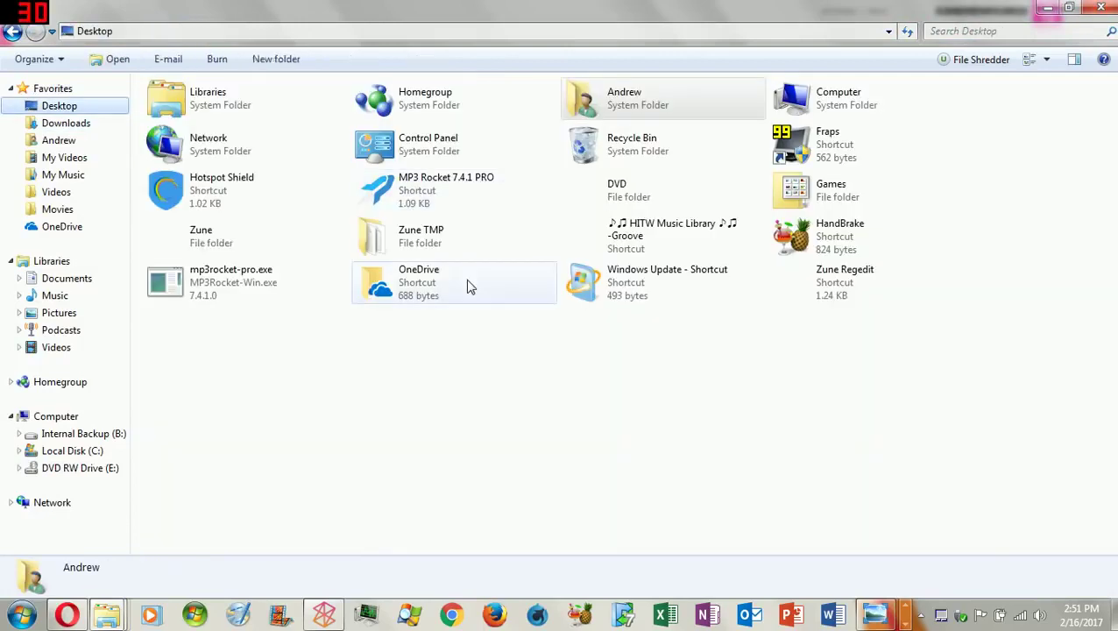
double_click(224, 251)
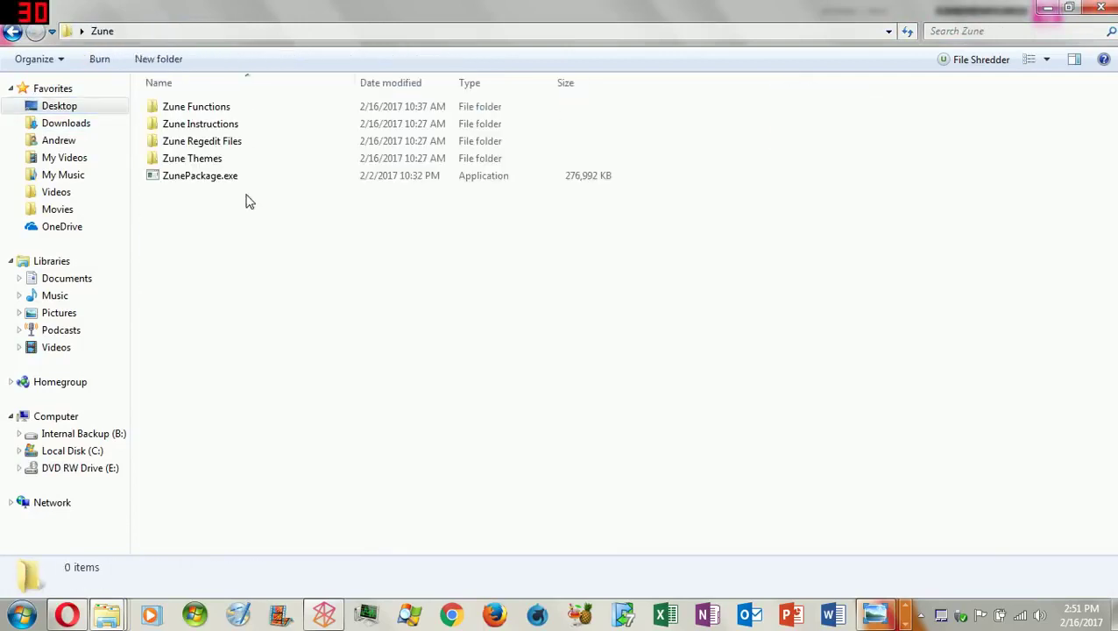
double_click(215, 123)
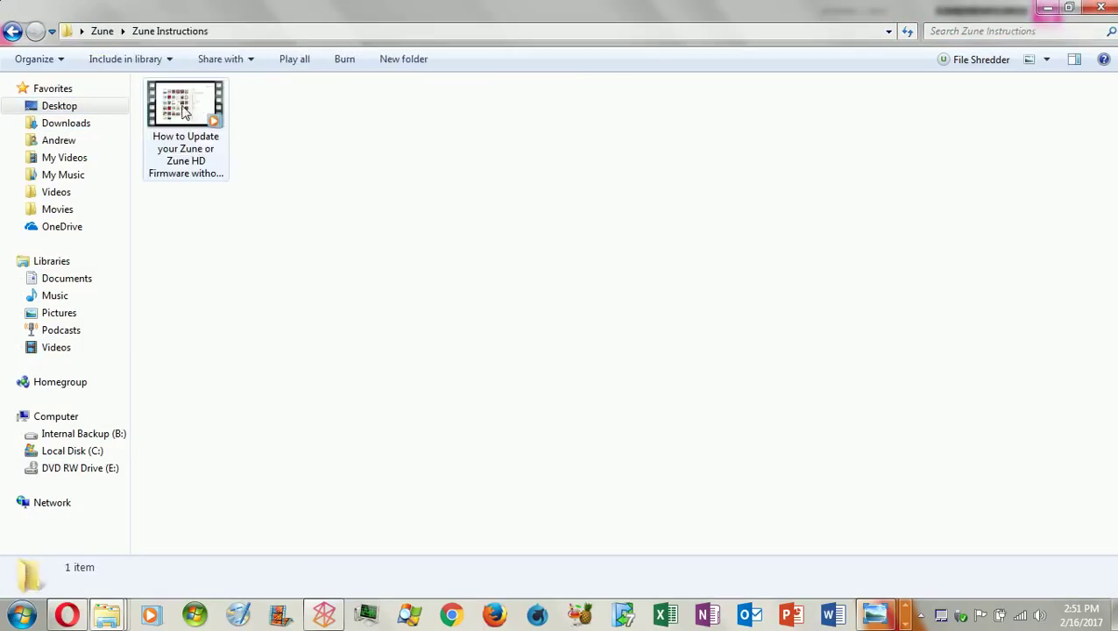
double_click(185, 109)
key(Return)
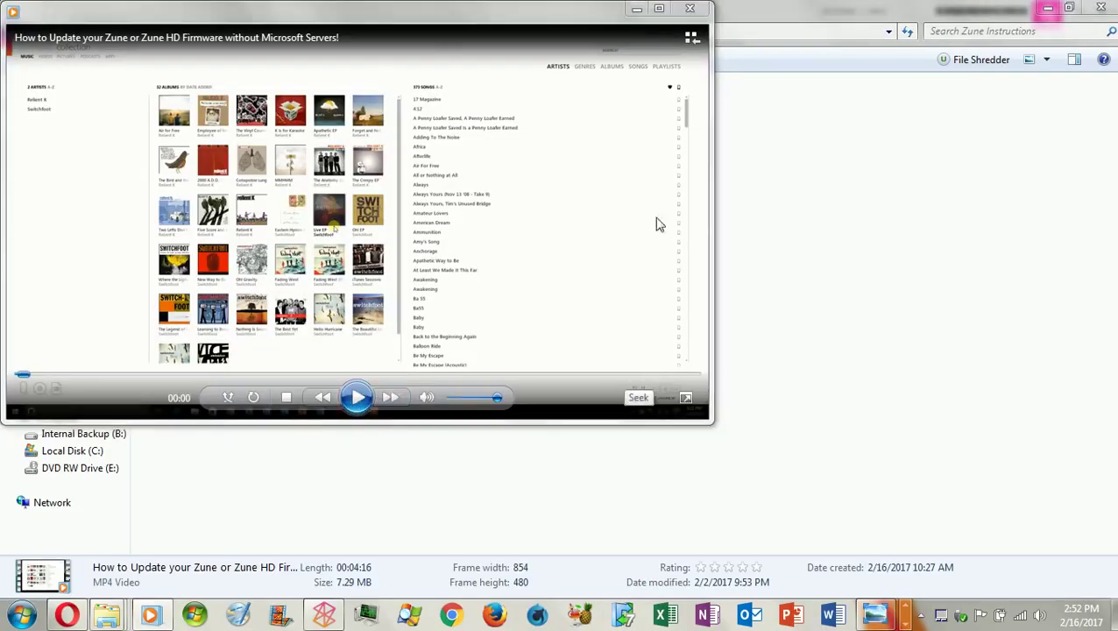
Maximize the Media Player window and skip the tutorial ahead to 03:48
click(659, 9)
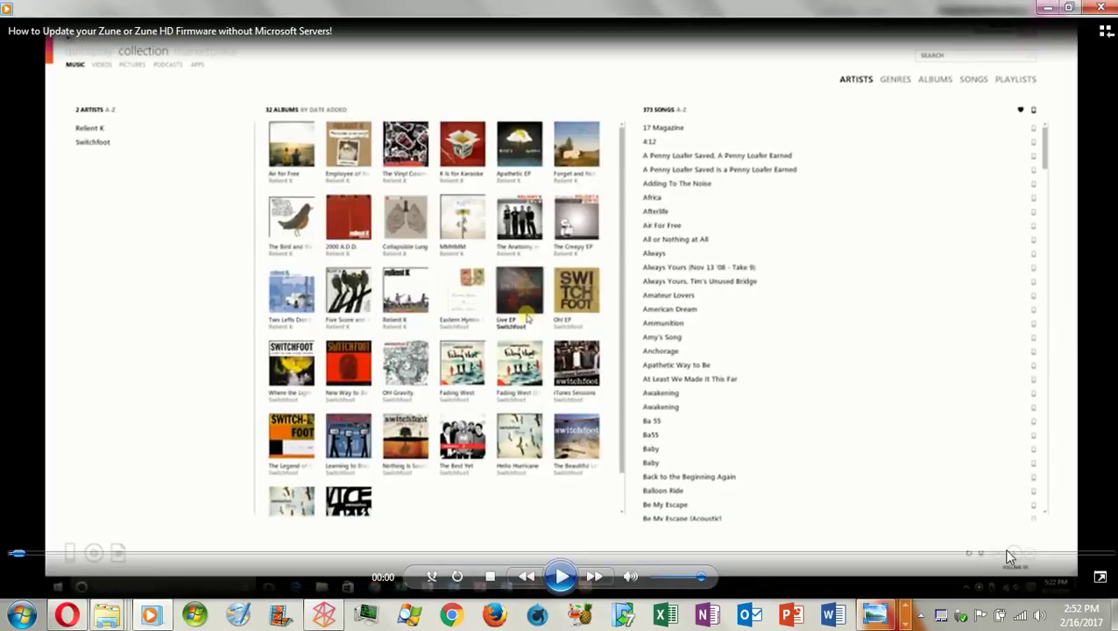
click(993, 561)
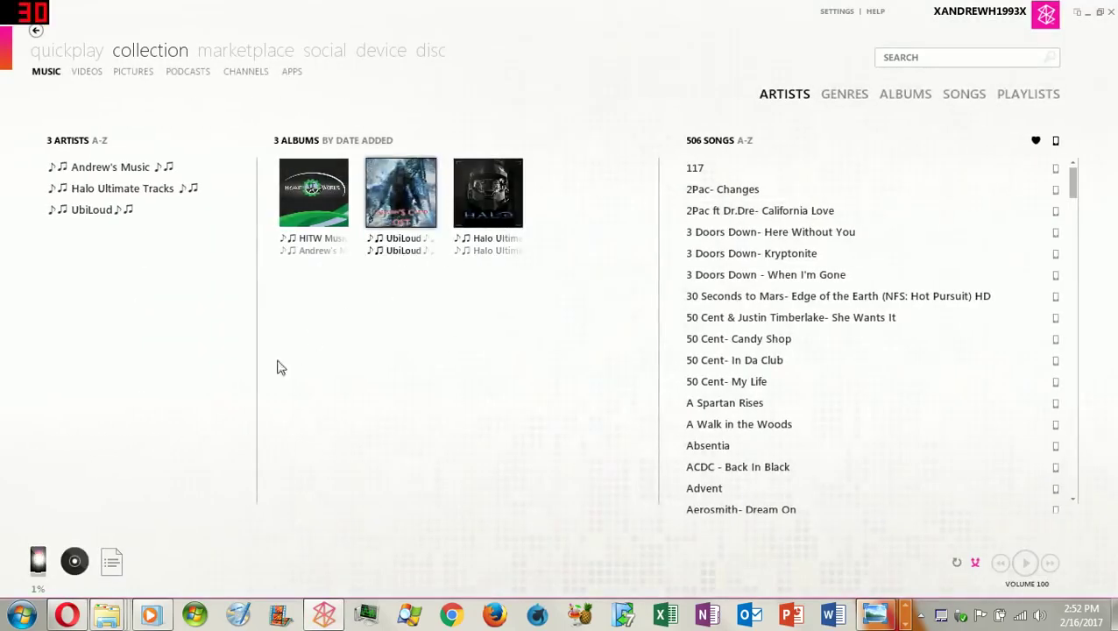
Open the 32GB Zune's summary page to see 14.60 GB used and 14.97 GB free
click(39, 563)
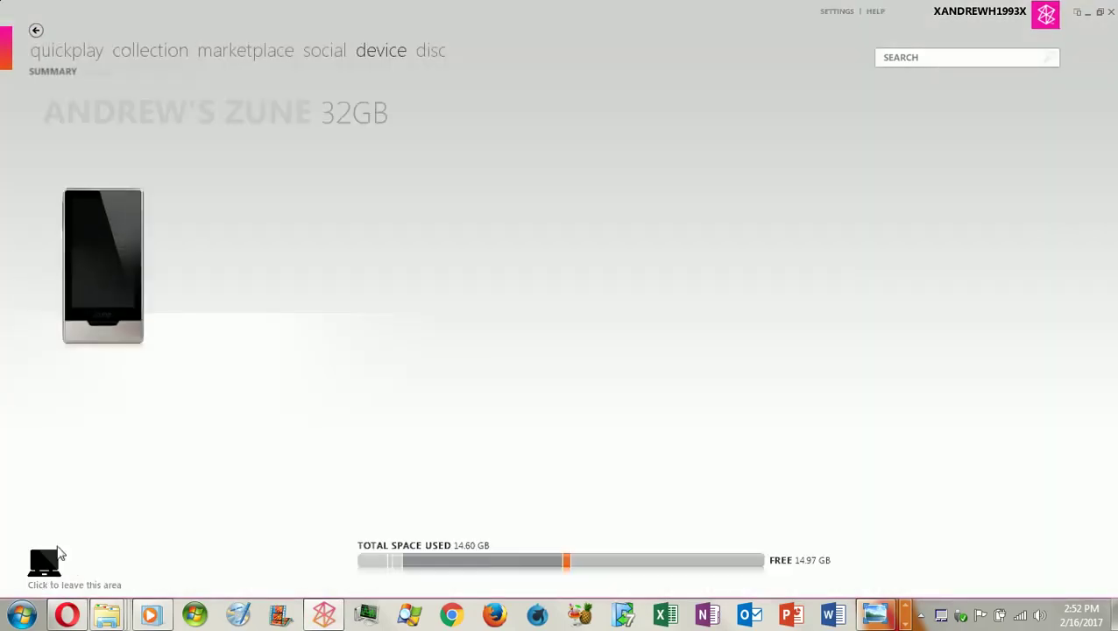